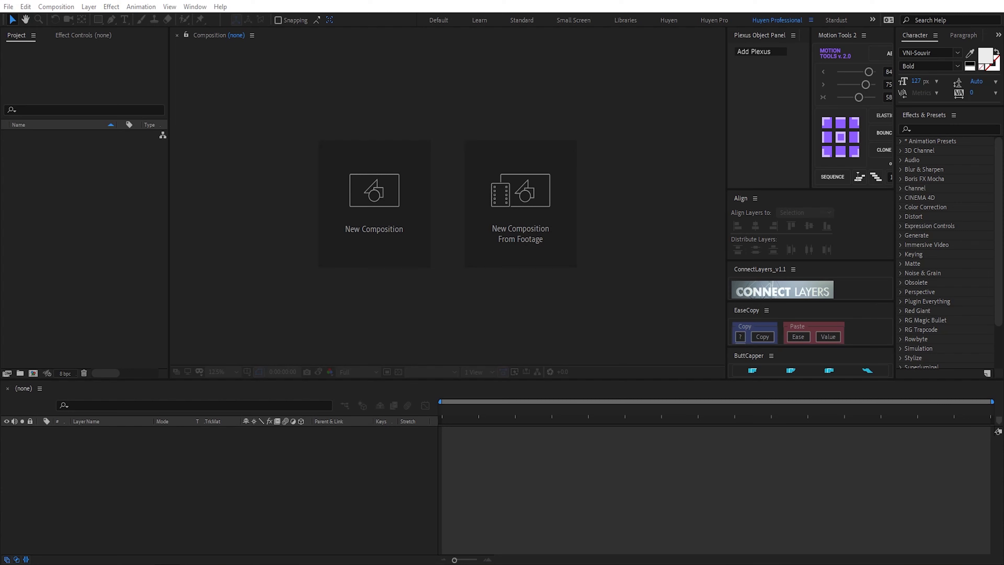
Create a new composition named 'Sci-Fi Grid' and fit it in the viewer.
{"action": "left_click", "coordinate": [359, 216]}
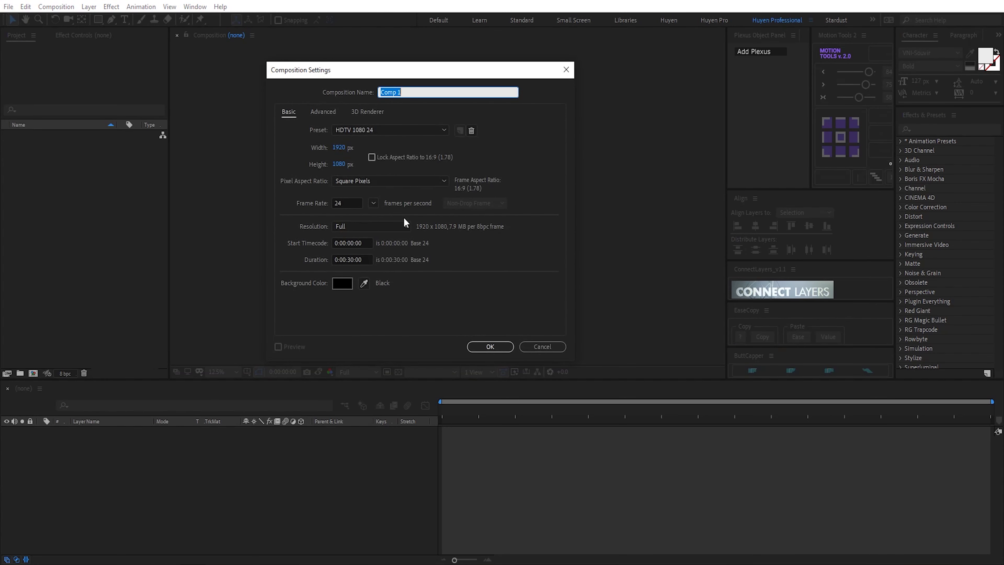
{"action": "type", "text": "Sci-Fi Grid"}
{"action": "left_click", "coordinate": [490, 347]}
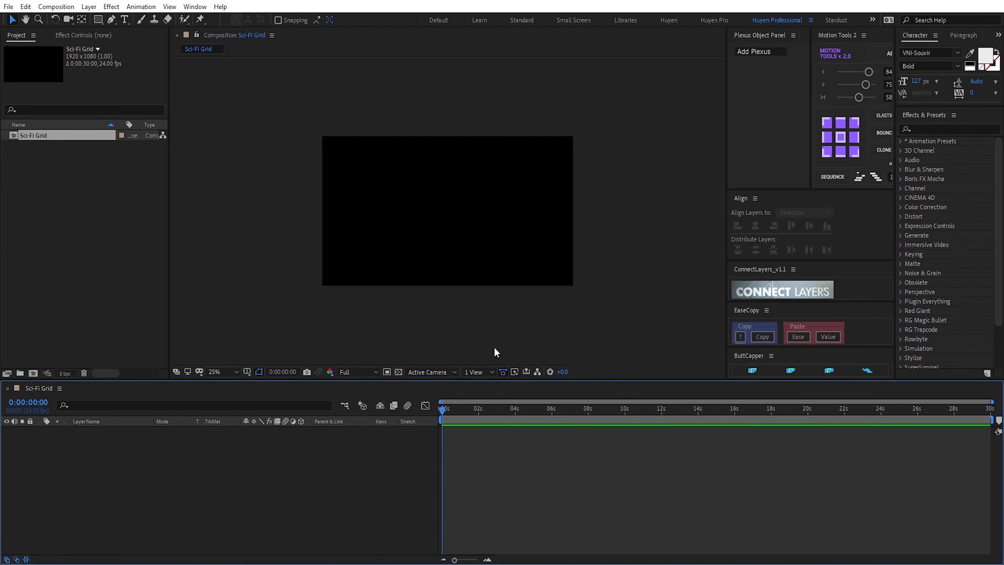
{"action": "left_click", "coordinate": [223, 372]}
{"action": "left_click", "coordinate": [240, 195]}
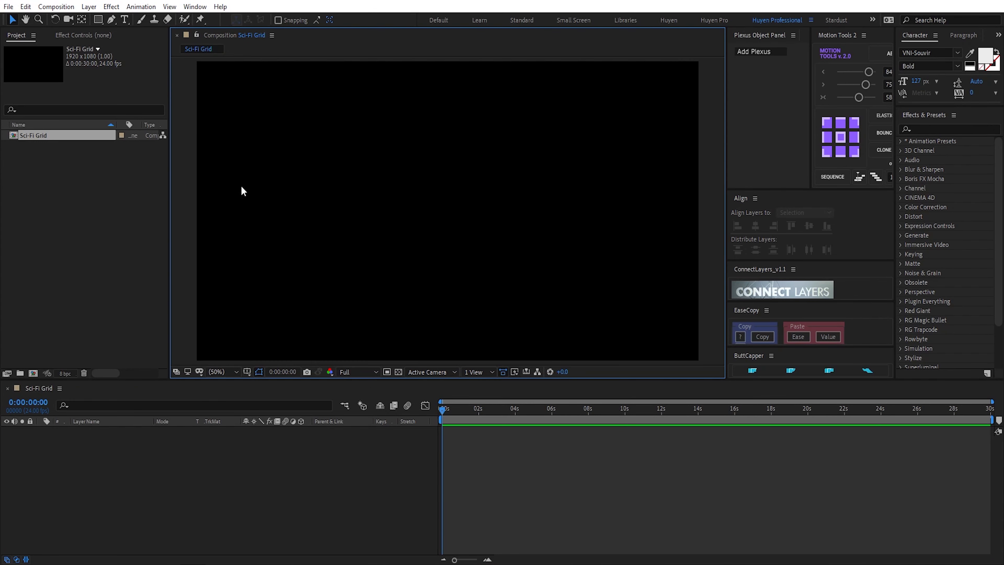
Add a full-frame 1920×1080 solid layer named 'Sci-Fi' with Ctrl+Y.
{"action": "left_click", "coordinate": [200, 554]}
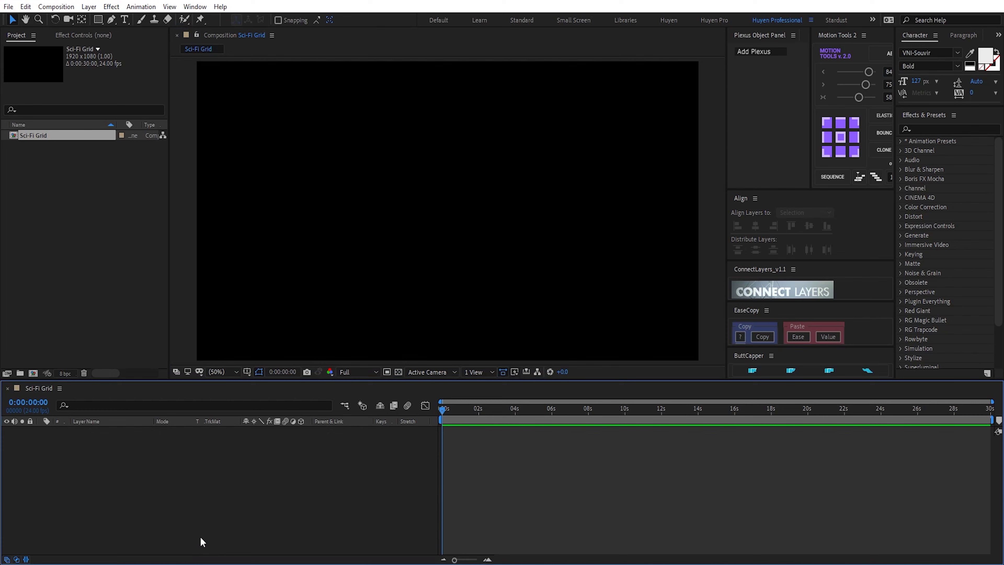
{"action": "key", "text": "ctrl+y"}
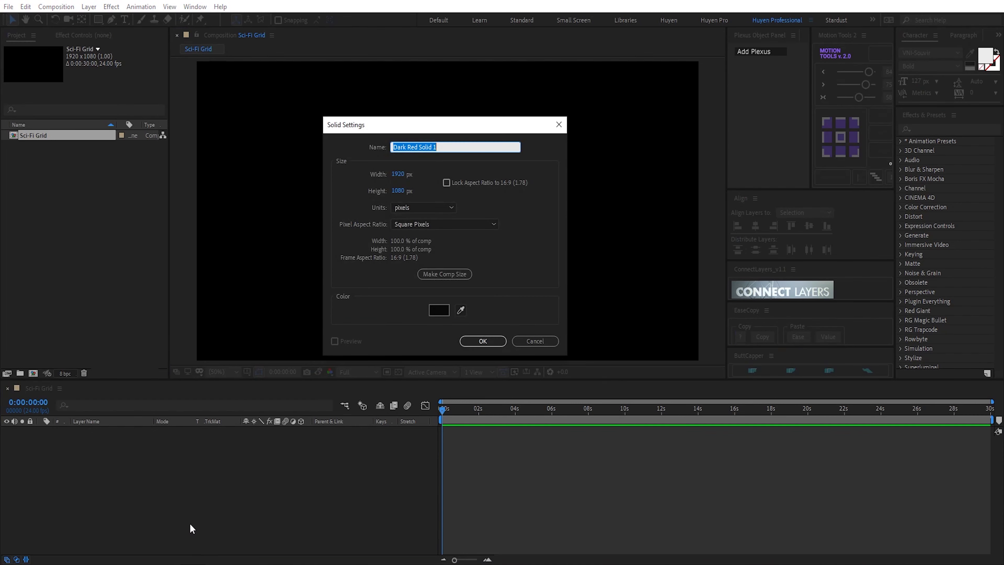
{"action": "type", "text": "Sci-Fi"}
{"action": "key", "text": "Return"}
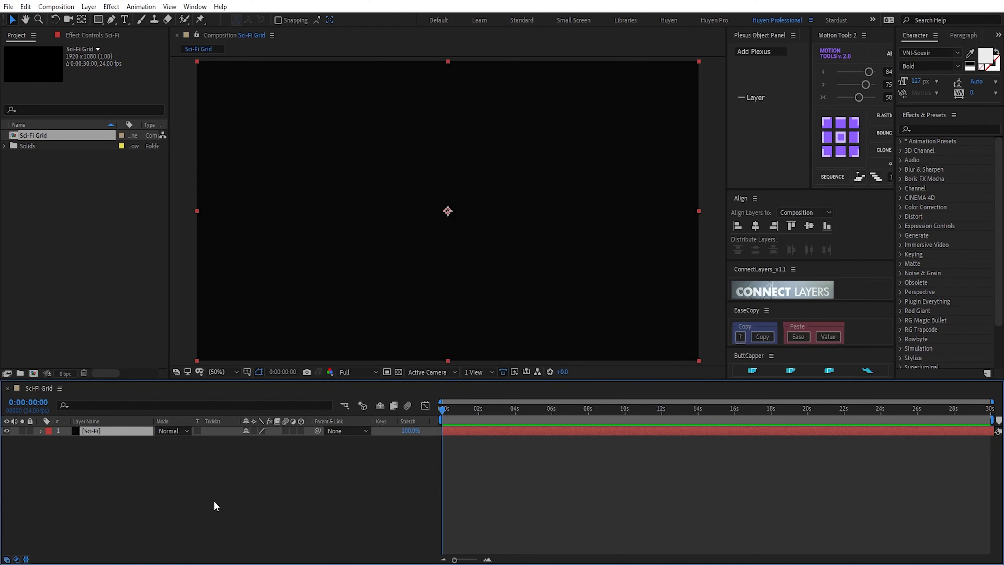
Apply the RG Trapcode Mir 3 effect to the Sci-Fi layer.
{"action": "left_click", "coordinate": [111, 6]}
{"action": "mouse_move", "coordinate": [172, 284]}
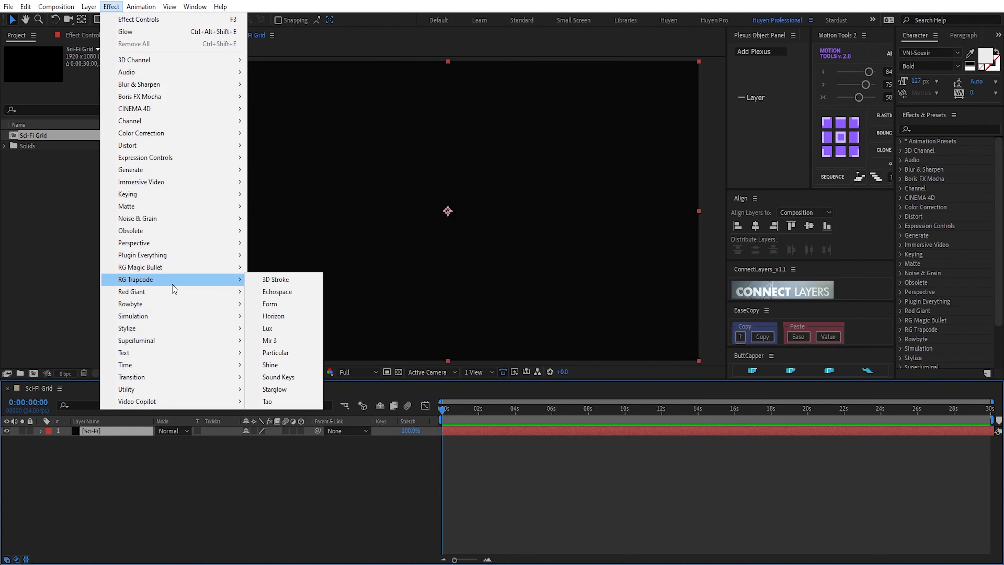
{"action": "left_click", "coordinate": [300, 343]}
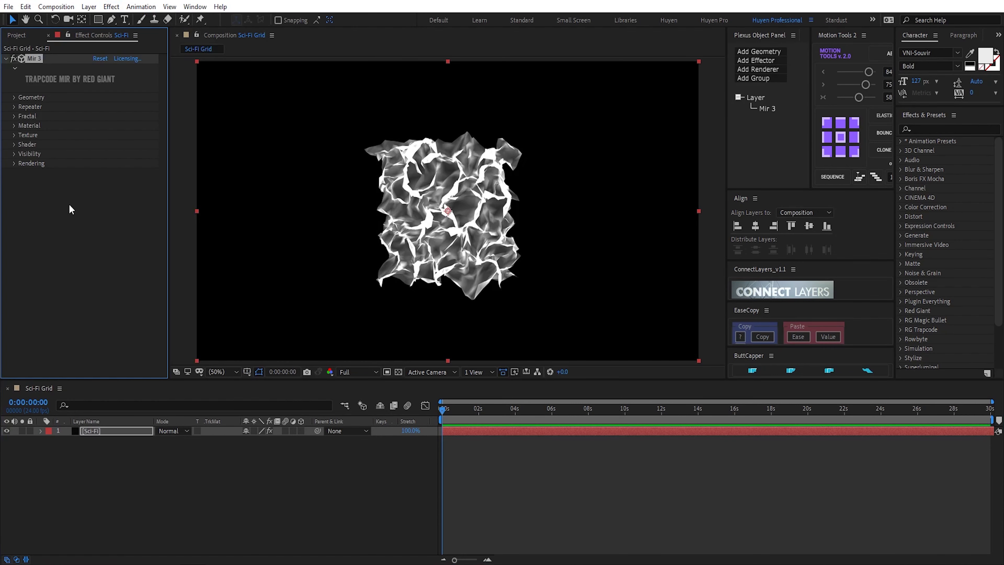
Set Mir 3 geometry to XYZ Individual size: Size X 3670, Size Y 5960, Rotate X -90.
{"action": "left_click", "coordinate": [14, 97]}
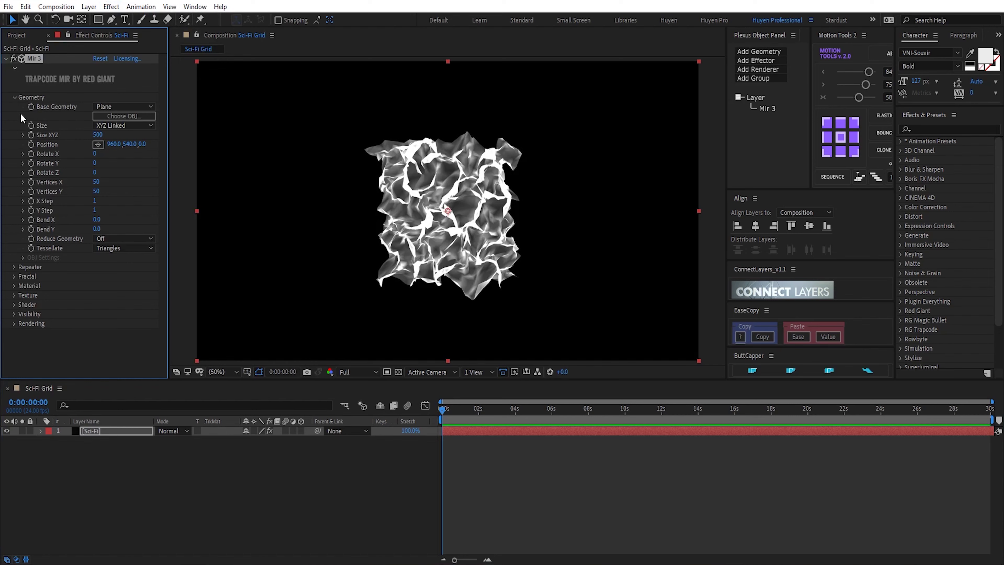
{"action": "left_click", "coordinate": [113, 125]}
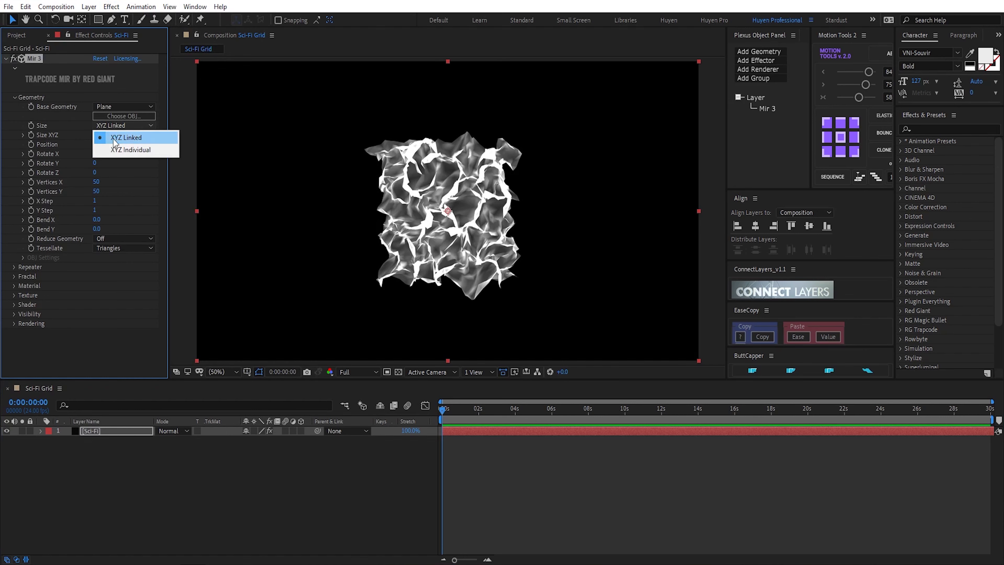
{"action": "left_click", "coordinate": [115, 149]}
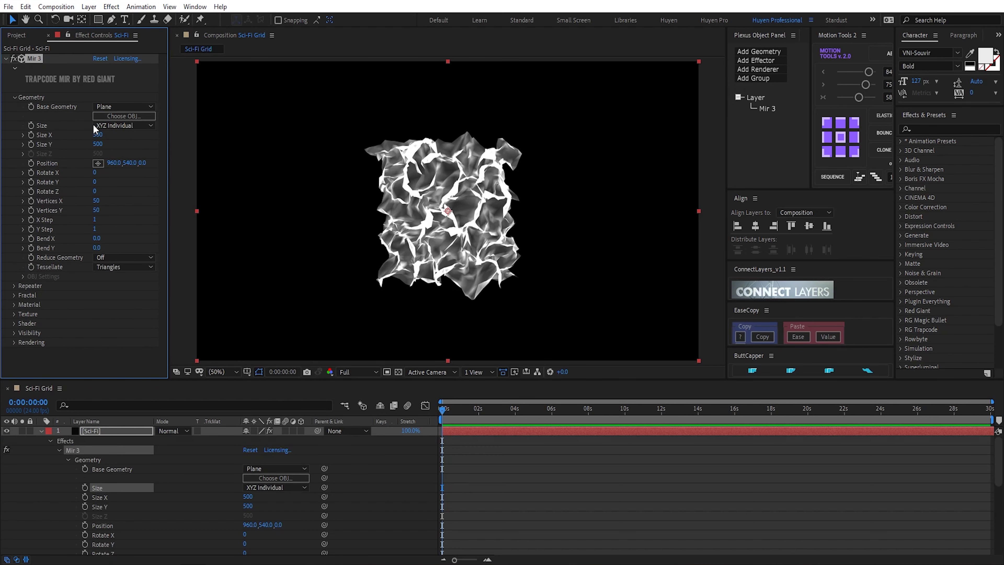
{"action": "left_click_drag", "start_coordinate": [98, 135], "coordinate": [154, 157]}
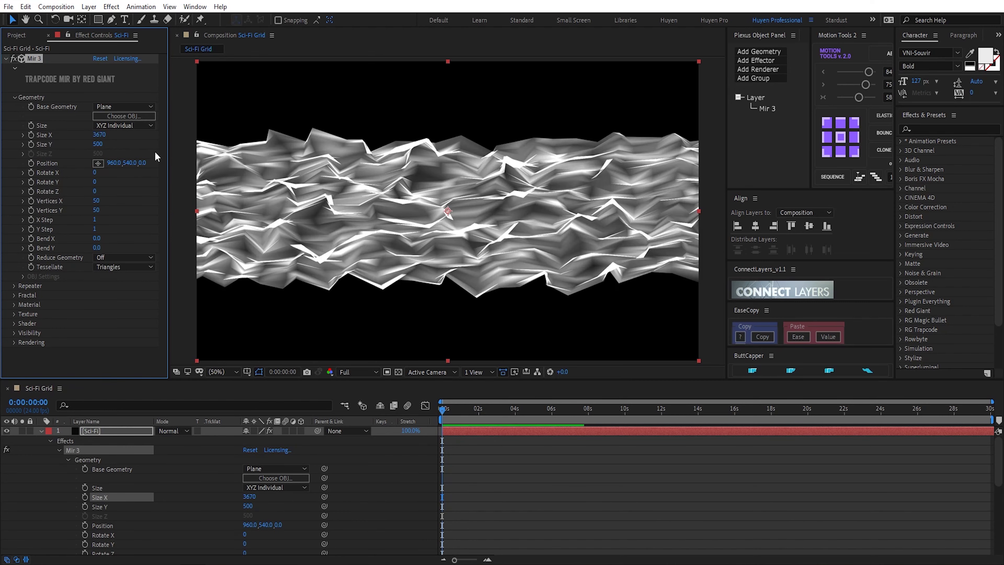
{"action": "left_click_drag", "start_coordinate": [95, 145], "coordinate": [154, 146]}
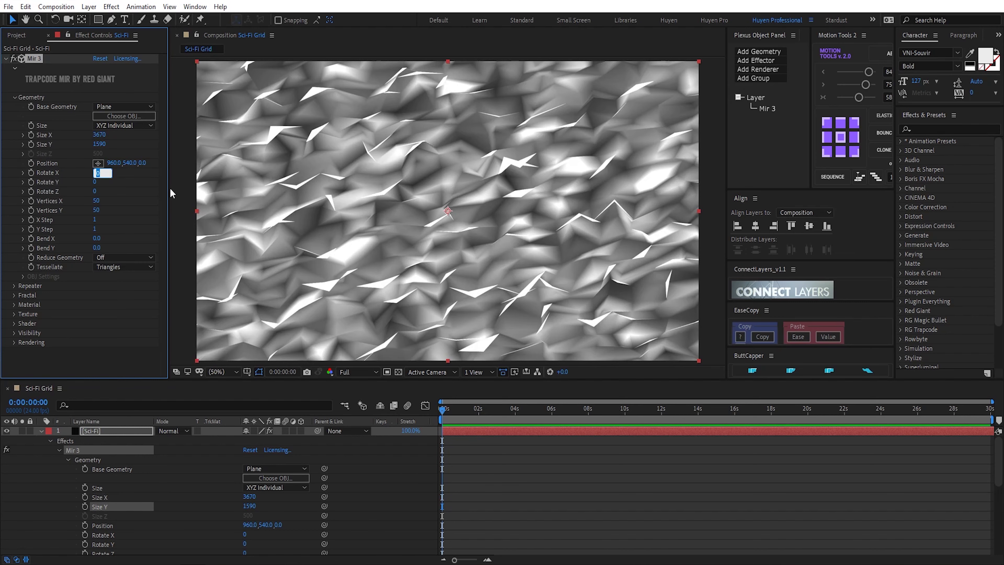
{"action": "type", "text": "-90"}
{"action": "key", "text": "Return"}
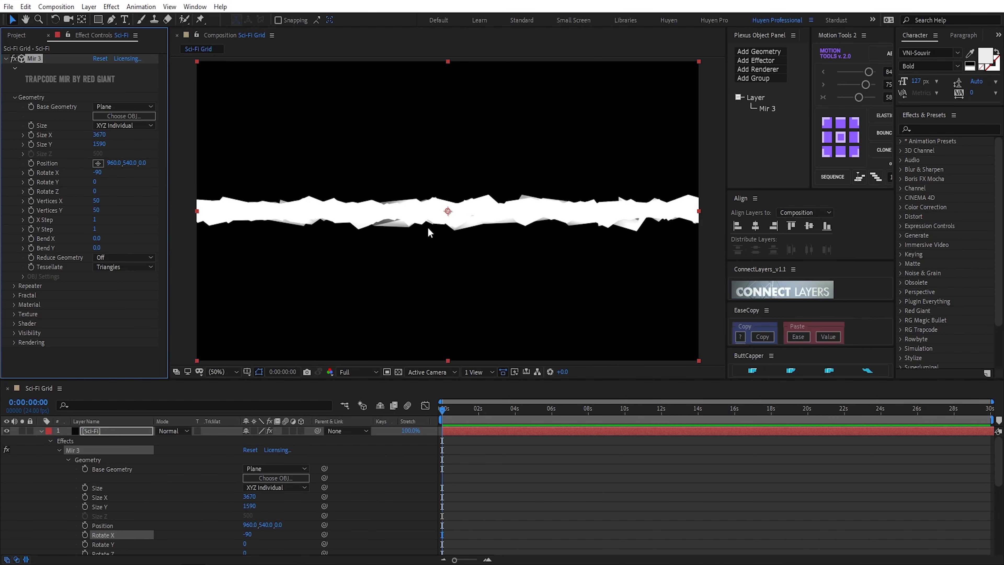
{"action": "left_click_drag", "start_coordinate": [99, 144], "coordinate": [330, 151]}
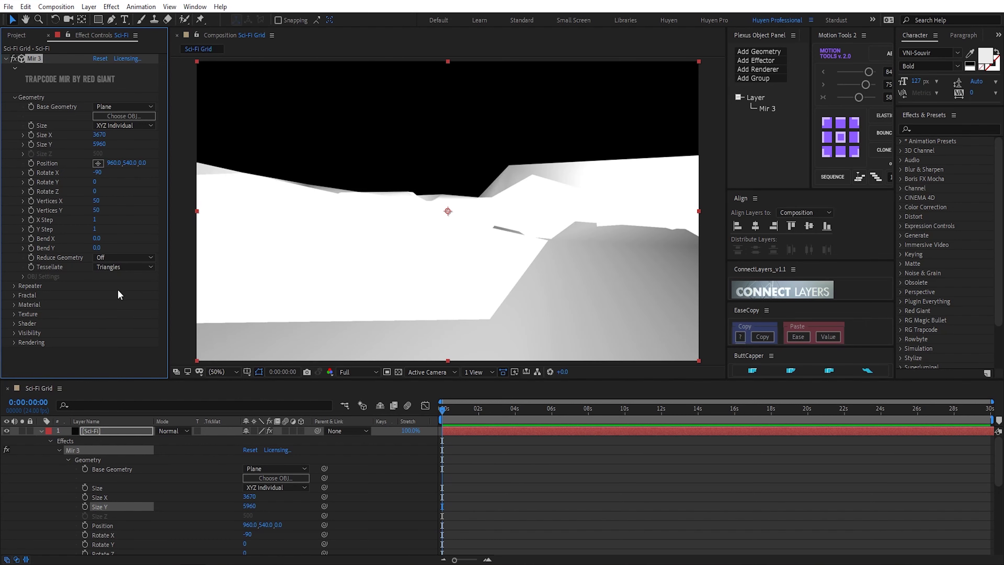
{"action": "scroll", "coordinate": [477, 271], "scroll_direction": "down", "scroll_amount": 2}
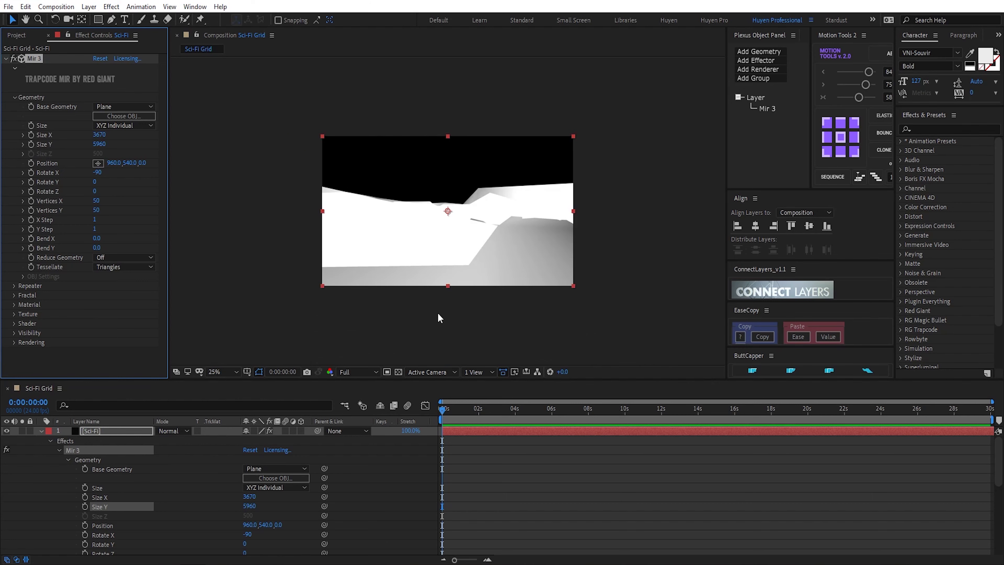
Set the Mir 3 Fractal Frequency to 0 to flatten the surface.
{"action": "left_click", "coordinate": [440, 318]}
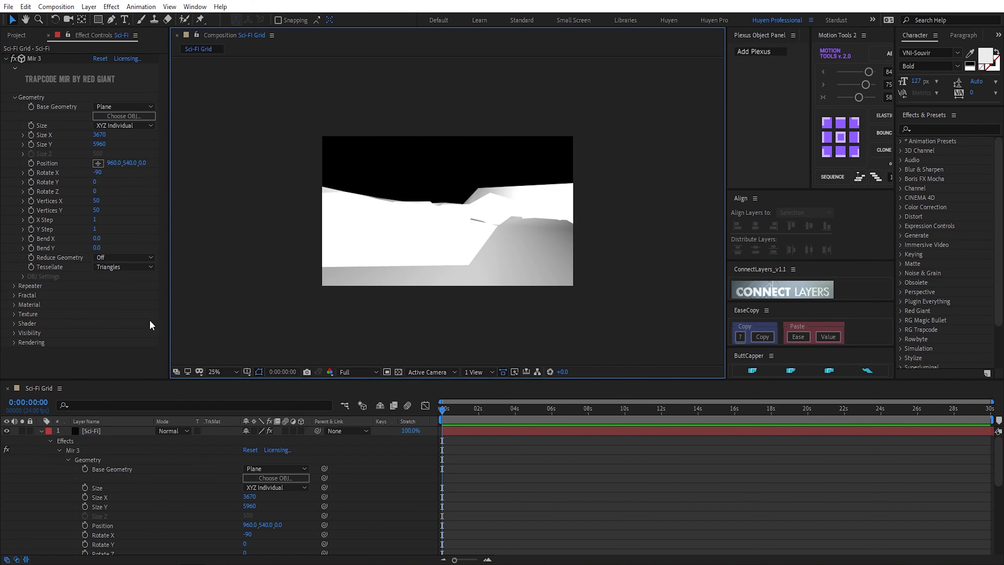
{"action": "left_click", "coordinate": [14, 295]}
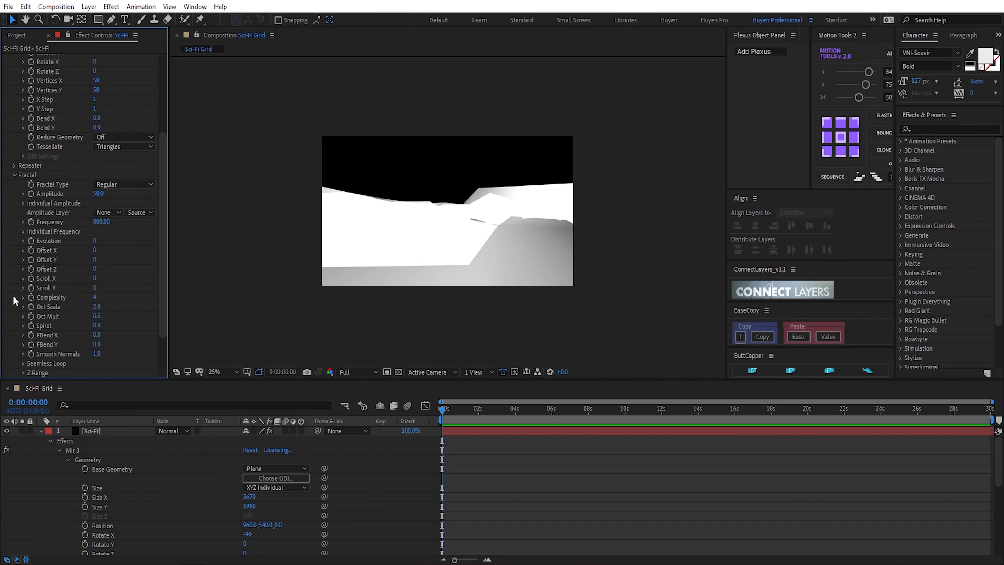
{"action": "left_click", "coordinate": [101, 221]}
{"action": "type", "text": "0"}
{"action": "key", "text": "Return"}
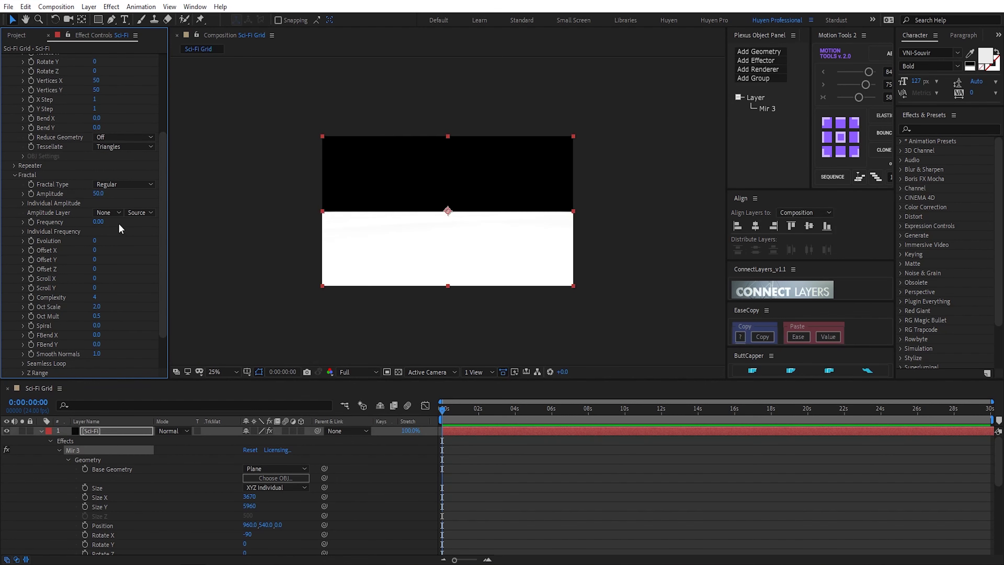
Set the Mir 3 Shader Draw style to Wireframe.
{"action": "scroll", "coordinate": [24, 348], "scroll_direction": "down", "scroll_amount": 2}
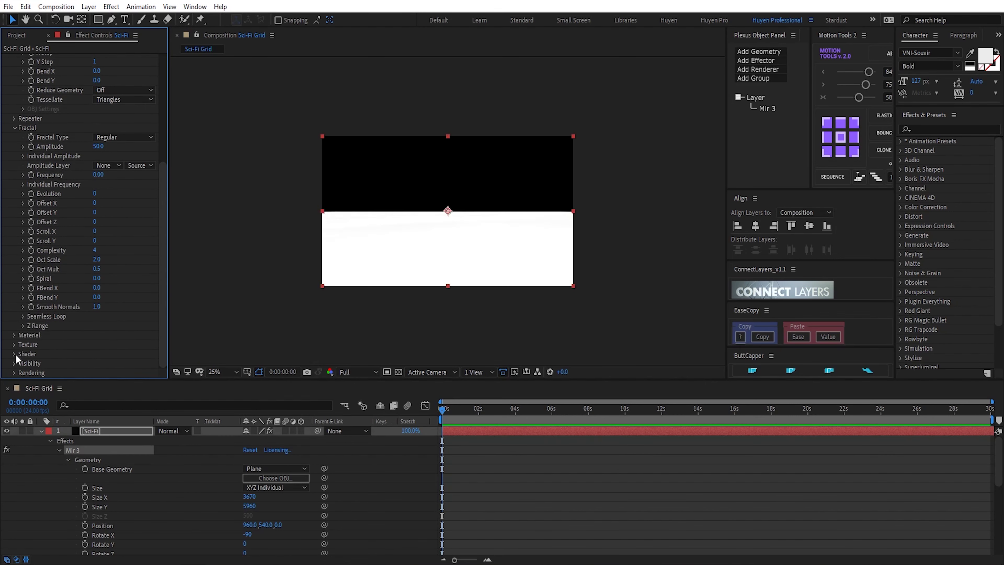
{"action": "left_click", "coordinate": [14, 354]}
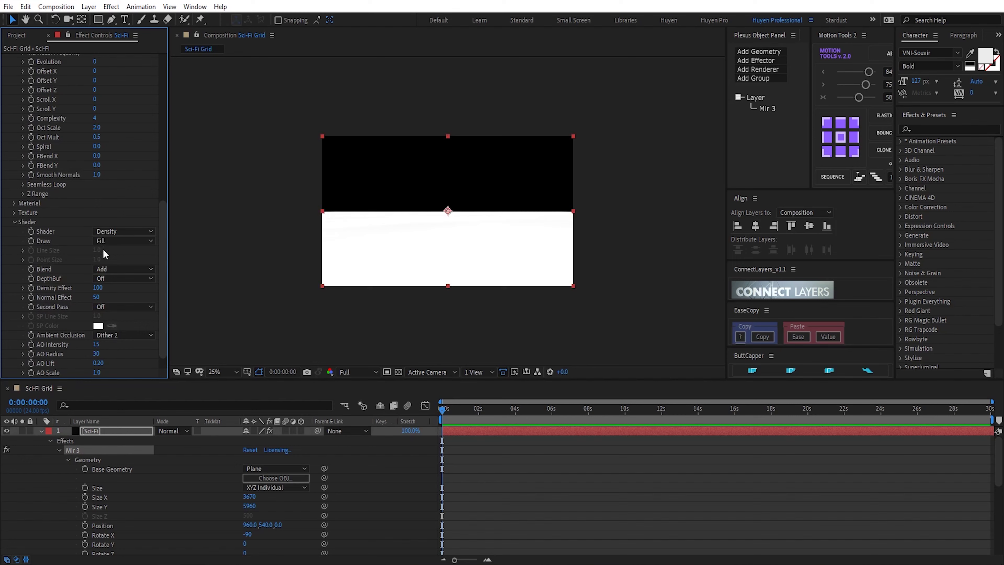
{"action": "left_click", "coordinate": [103, 241]}
{"action": "left_click", "coordinate": [119, 264]}
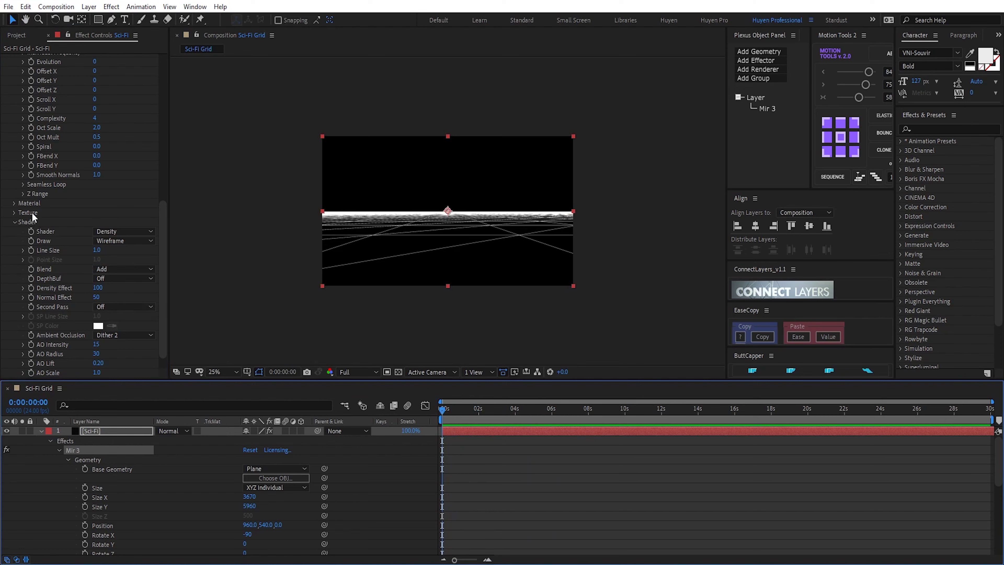
{"action": "scroll", "coordinate": [32, 212], "scroll_direction": "up", "scroll_amount": 10}
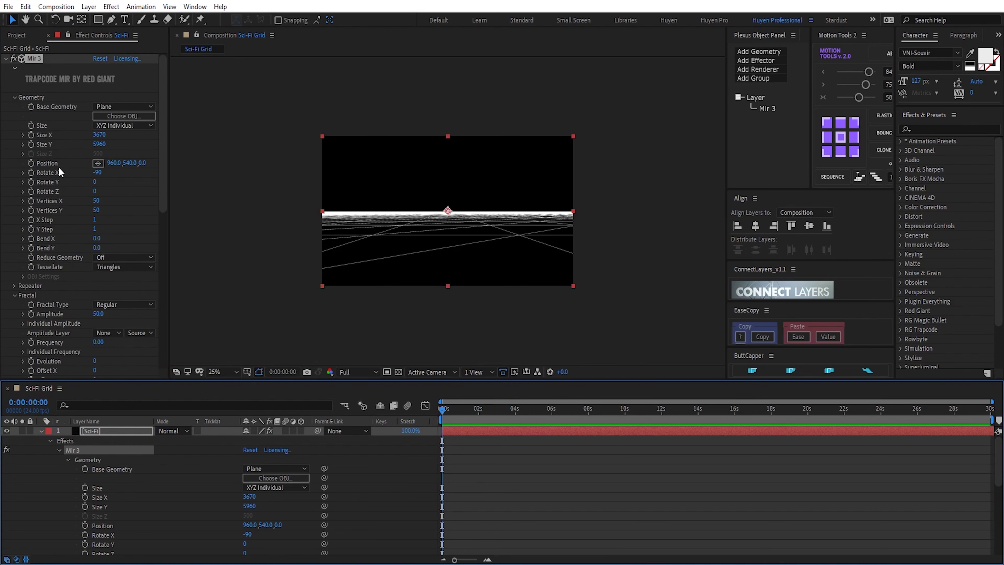
Lower the grid to Position Y 567 and raise the fractal Amplitude to 153.
{"action": "left_click_drag", "start_coordinate": [127, 166], "coordinate": [140, 165]}
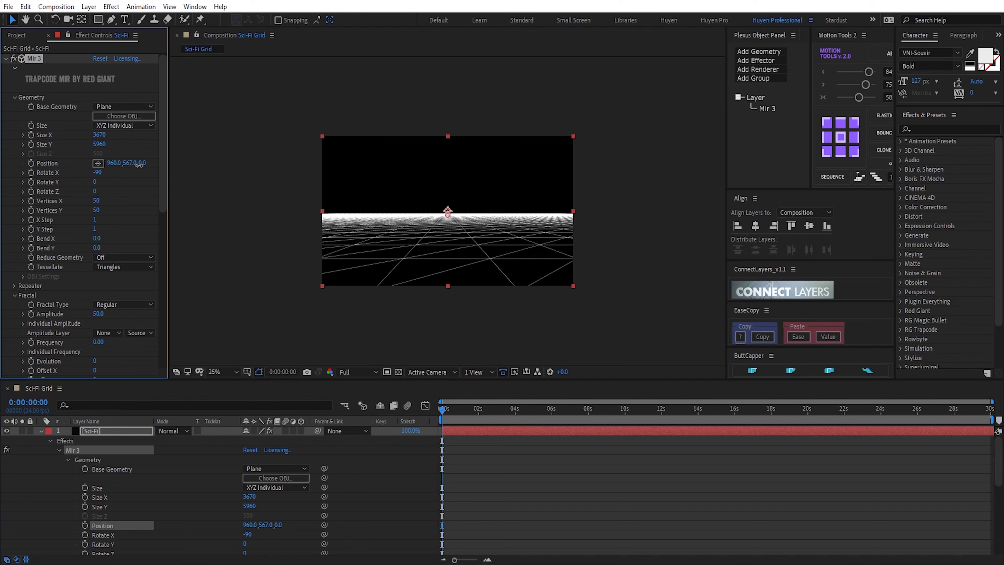
{"action": "left_click", "coordinate": [216, 264]}
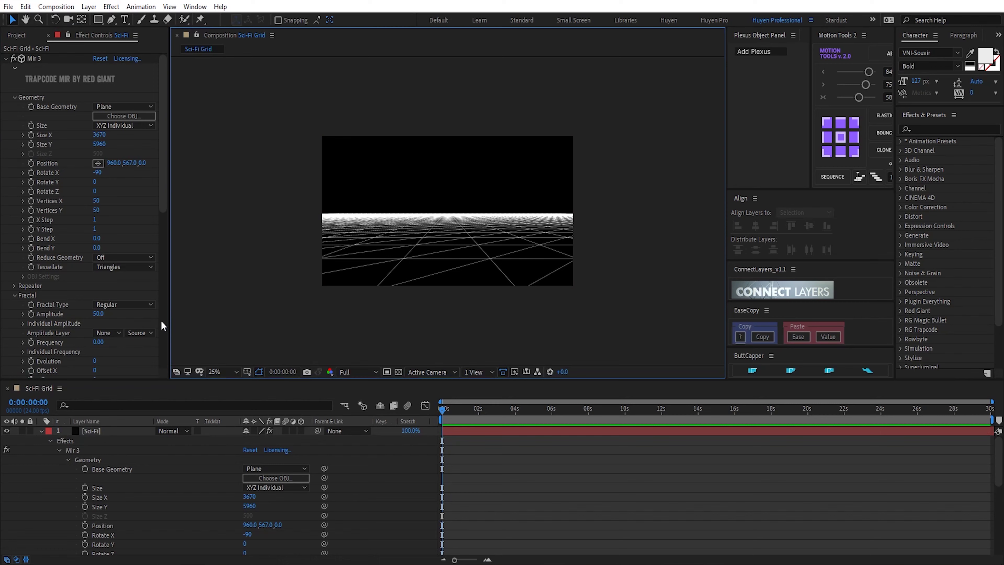
{"action": "left_click_drag", "start_coordinate": [98, 313], "coordinate": [140, 315]}
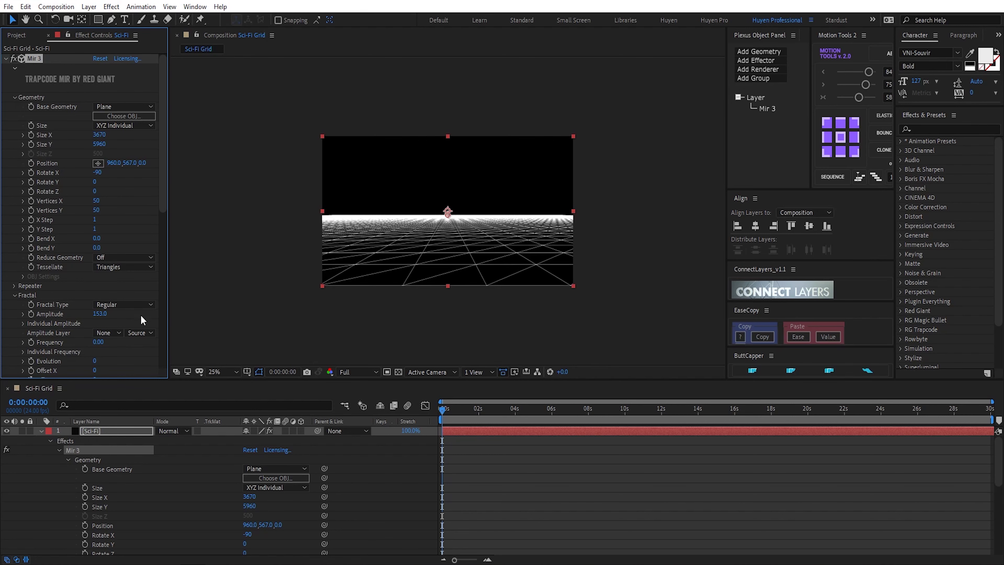
{"action": "left_click", "coordinate": [234, 331]}
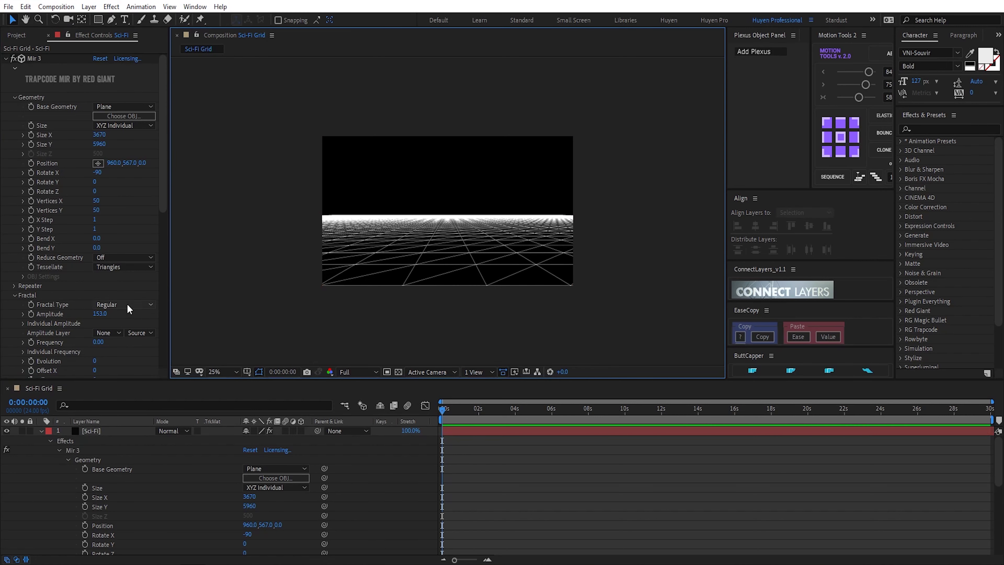
Scrub the fractal Scroll Y upward to about 196.
{"action": "scroll", "coordinate": [127, 305], "scroll_direction": "down", "scroll_amount": 10}
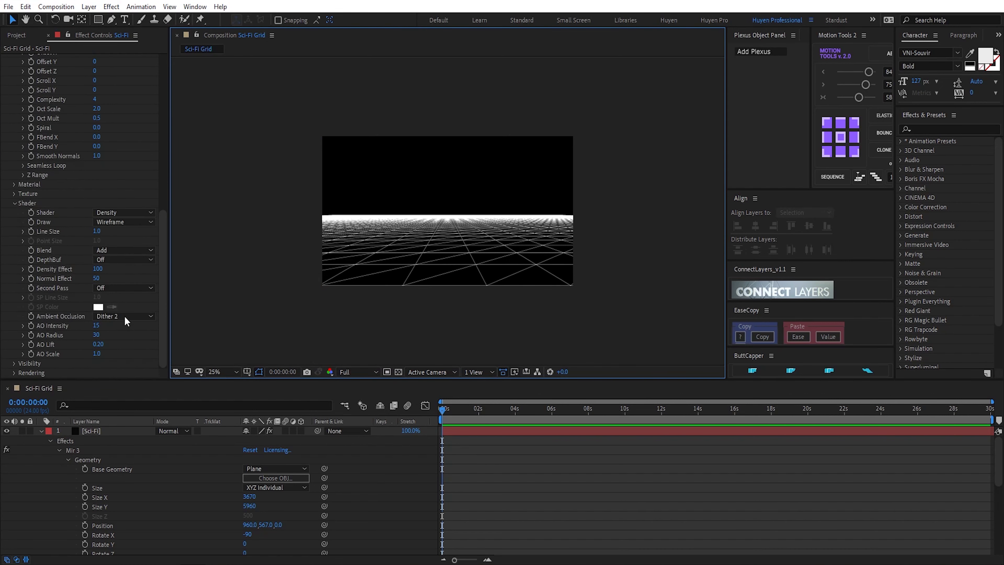
{"action": "scroll", "coordinate": [122, 318], "scroll_direction": "up", "scroll_amount": 5}
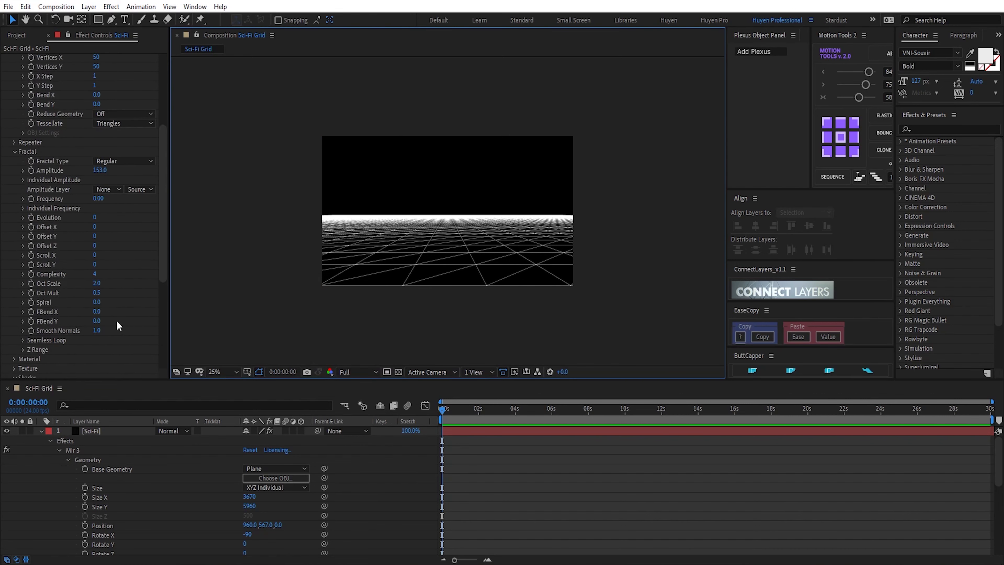
{"action": "scroll", "coordinate": [116, 321], "scroll_direction": "up", "scroll_amount": 2}
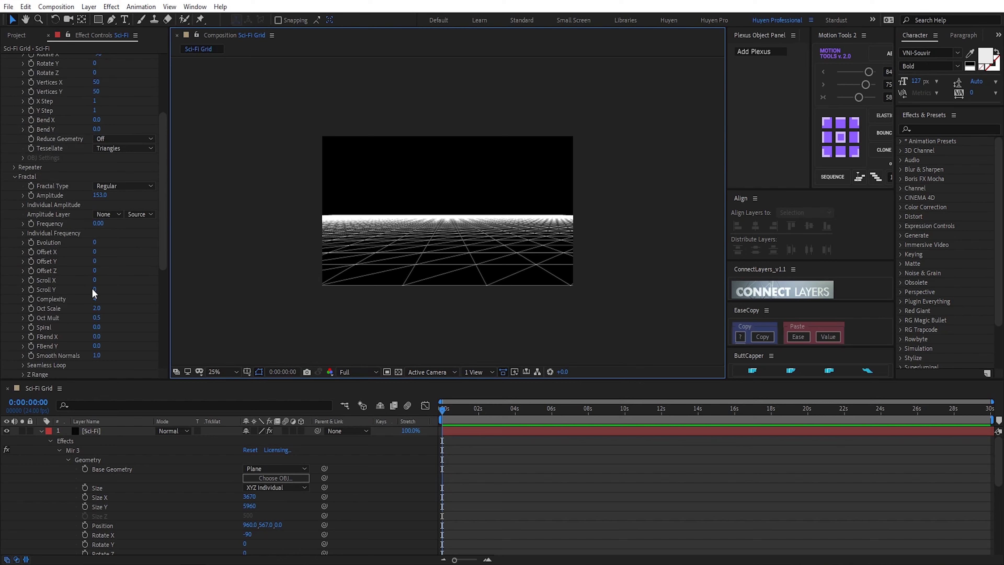
{"action": "mouse_move", "coordinate": [94, 289]}
{"action": "left_mouse_down"}
{"action": "mouse_move", "coordinate": [301, 291]}
{"action": "mouse_move", "coordinate": [103, 292]}
{"action": "left_mouse_up"}
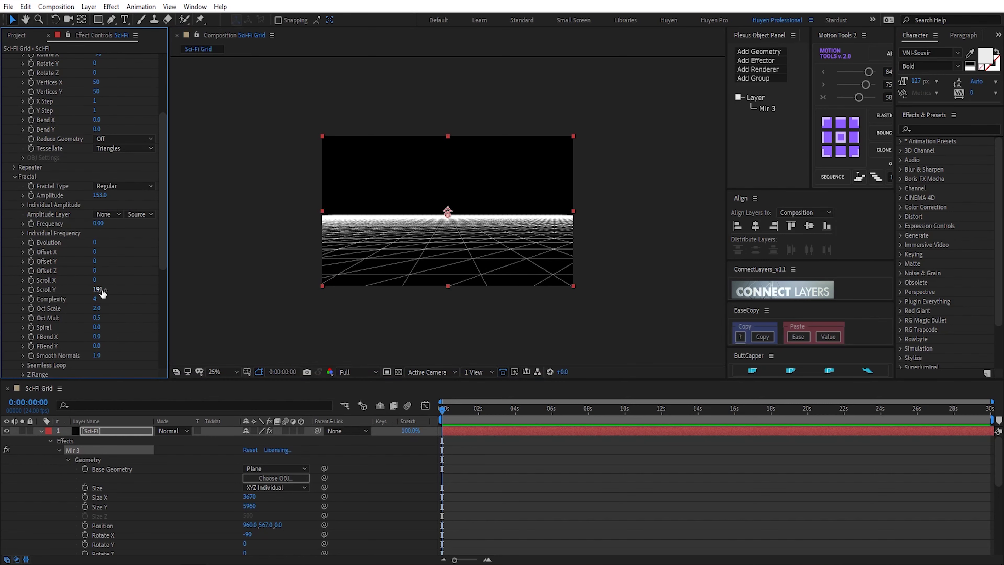
Add the expression time*500 to Mir 3's Scroll Y.
{"action": "left_click", "coordinate": [100, 290]}
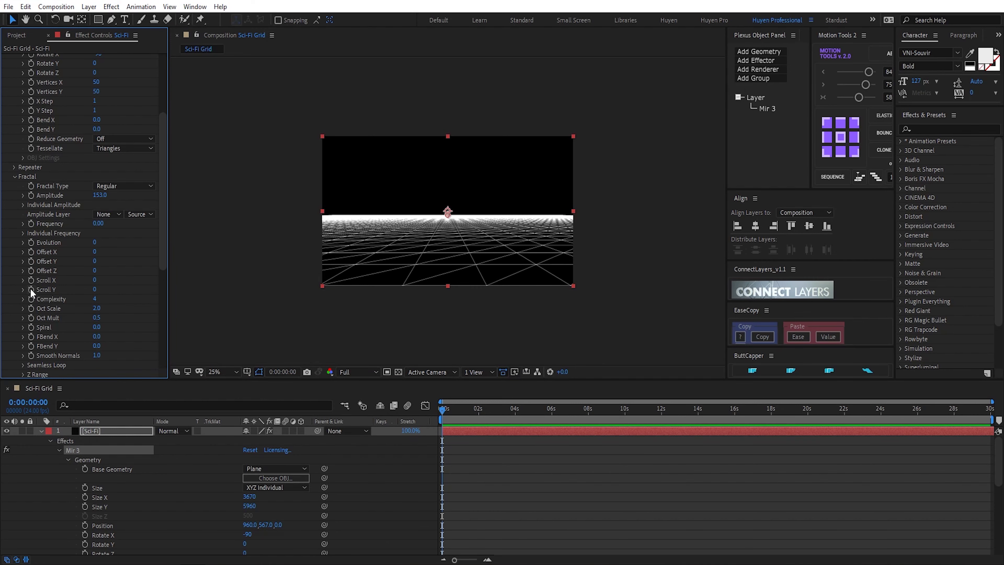
{"action": "left_click", "coordinate": [29, 288], "text": "alt"}
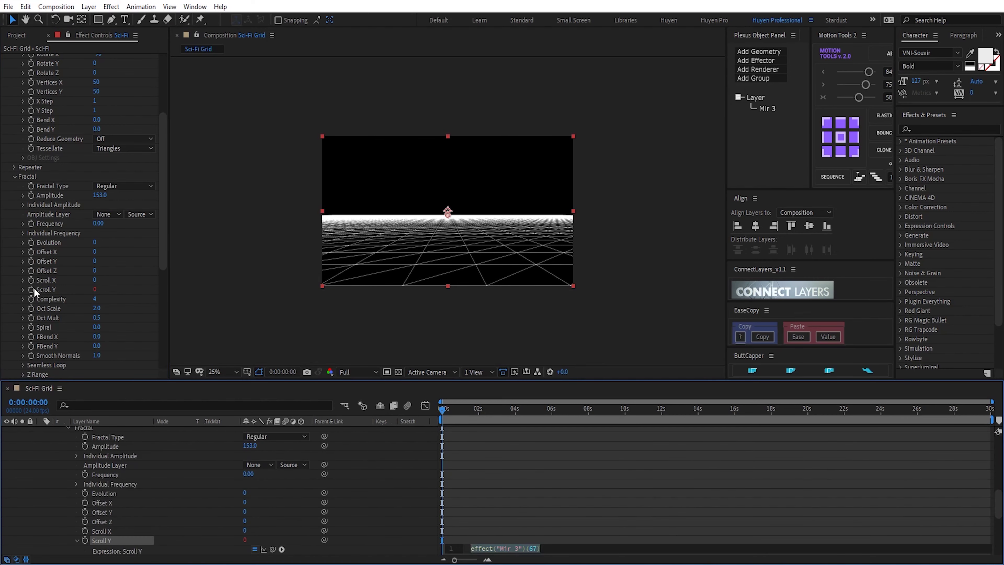
{"action": "type", "text": "time*5"}
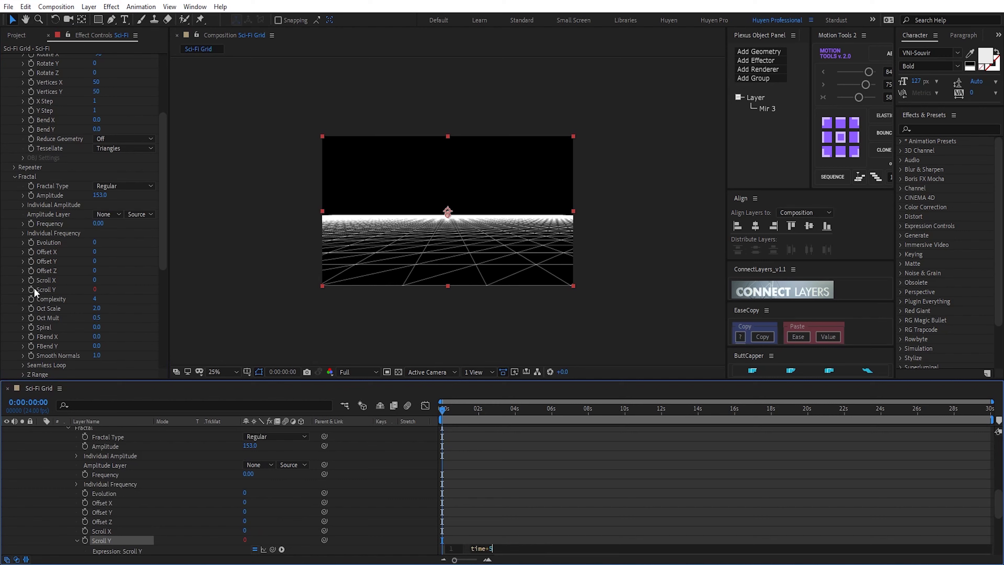
{"action": "type", "text": "00"}
{"action": "key", "text": "KP_Enter"}
Preview the scrolling grid, then collapse the Mir 3 effect properties.
{"action": "key", "text": "space"}
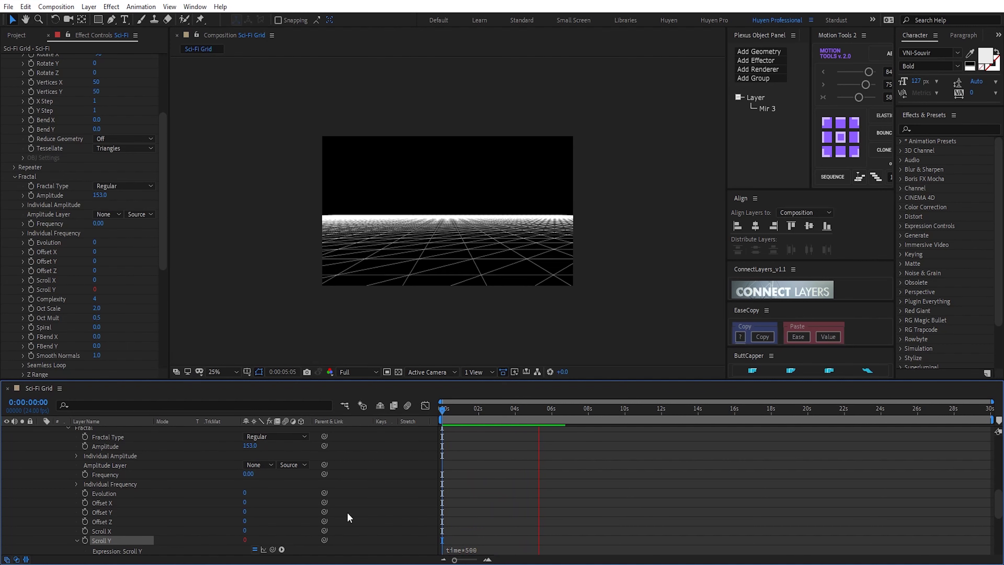
{"action": "left_click", "coordinate": [454, 409]}
{"action": "scroll", "coordinate": [116, 486], "scroll_direction": "up", "scroll_amount": 10}
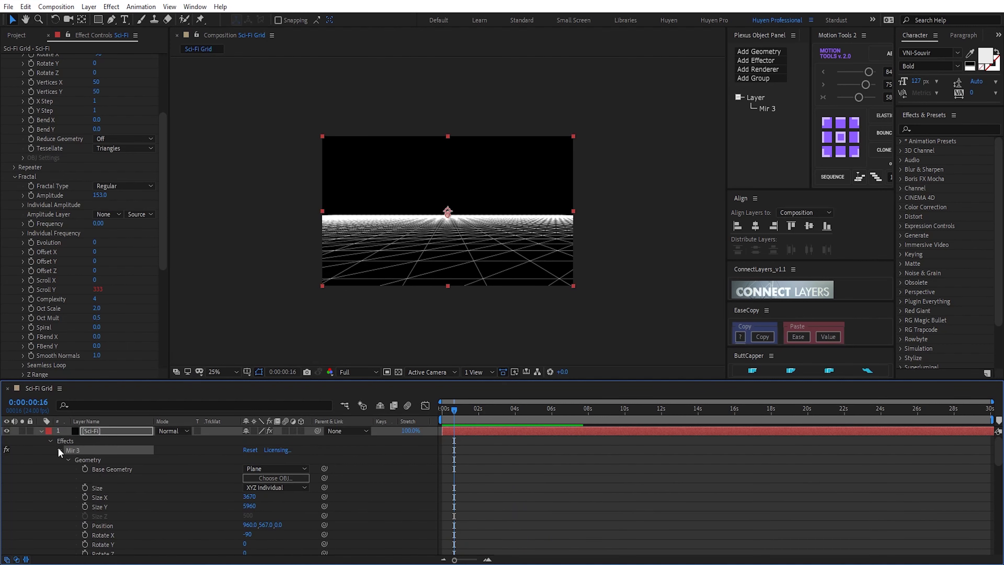
{"action": "left_click", "coordinate": [41, 431]}
{"action": "scroll", "coordinate": [47, 242], "scroll_direction": "up", "scroll_amount": 5}
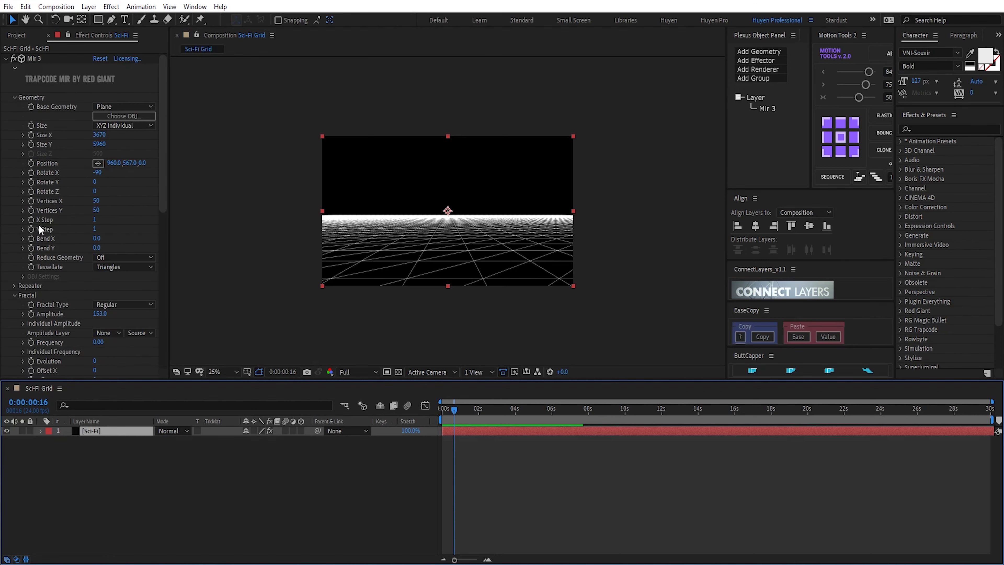
{"action": "left_click", "coordinate": [6, 58]}
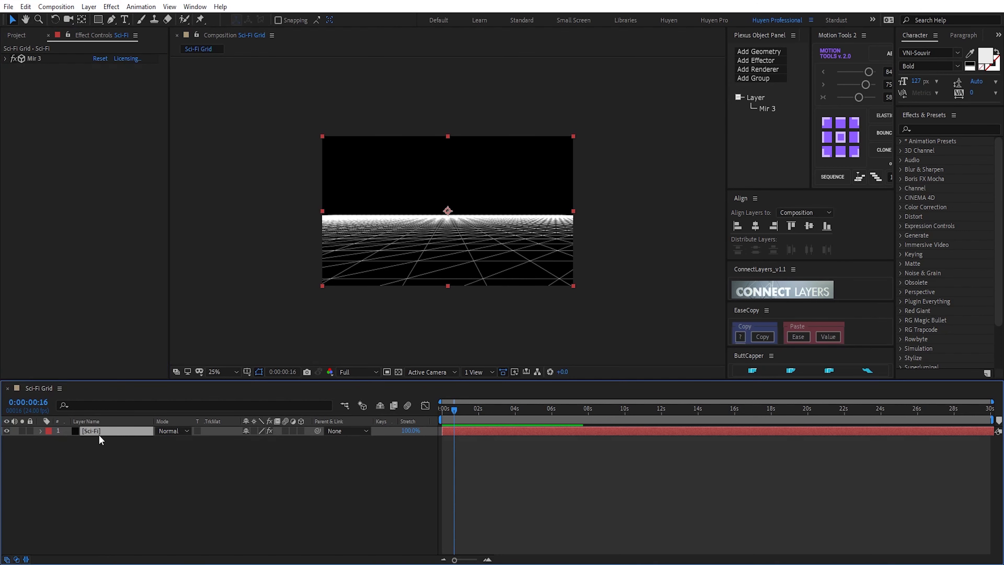
Apply a radial Gradient Ramp with its start point on the horizon.
{"action": "key", "text": "ctrl+space"}
{"action": "type", "text": "gra"}
{"action": "key", "text": "Down"}
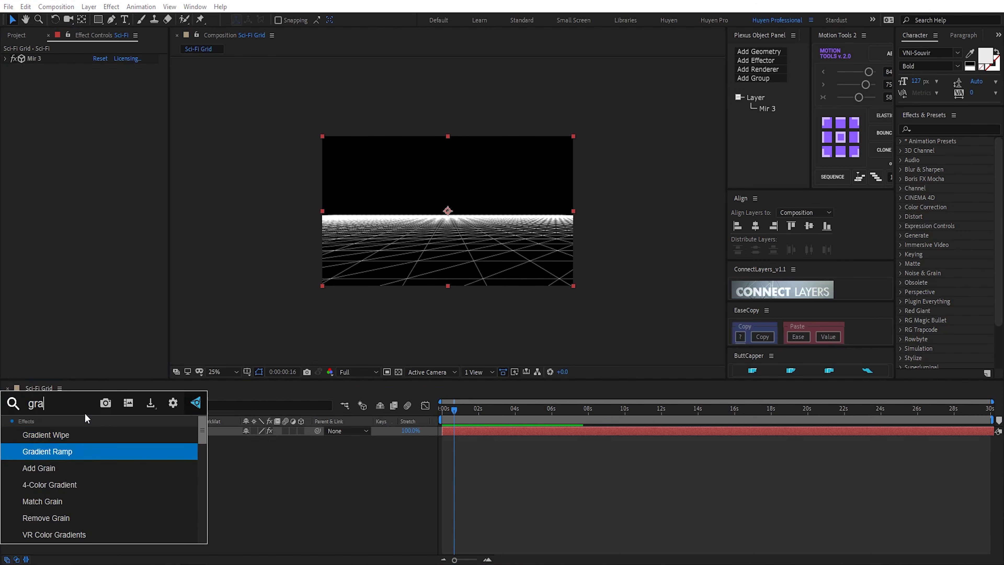
{"action": "key", "text": "Return"}
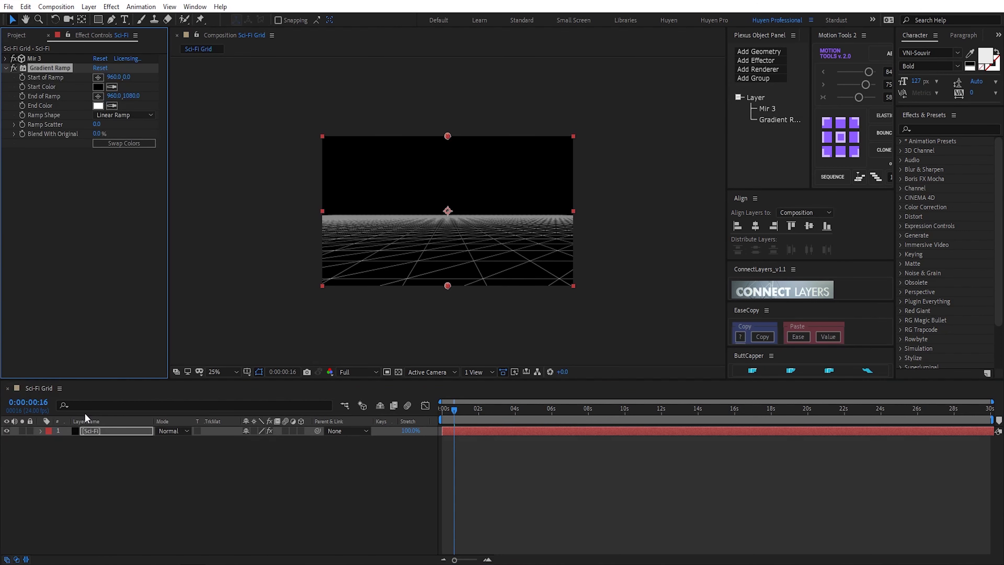
{"action": "left_click", "coordinate": [103, 115]}
{"action": "left_click", "coordinate": [117, 141]}
{"action": "left_click", "coordinate": [98, 78]}
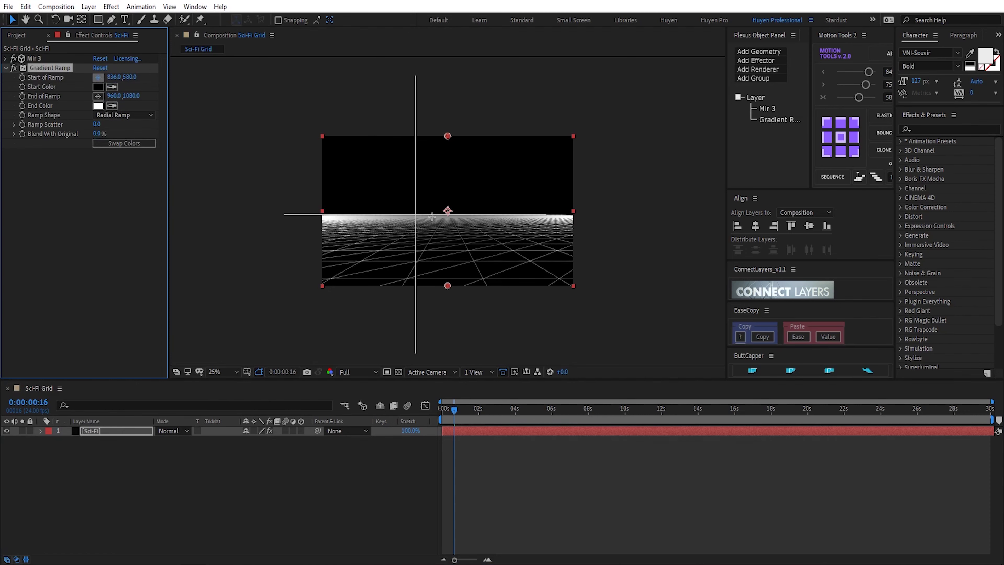
{"action": "left_click", "coordinate": [447, 218]}
{"action": "left_click_drag", "start_coordinate": [447, 218], "coordinate": [447, 215]}
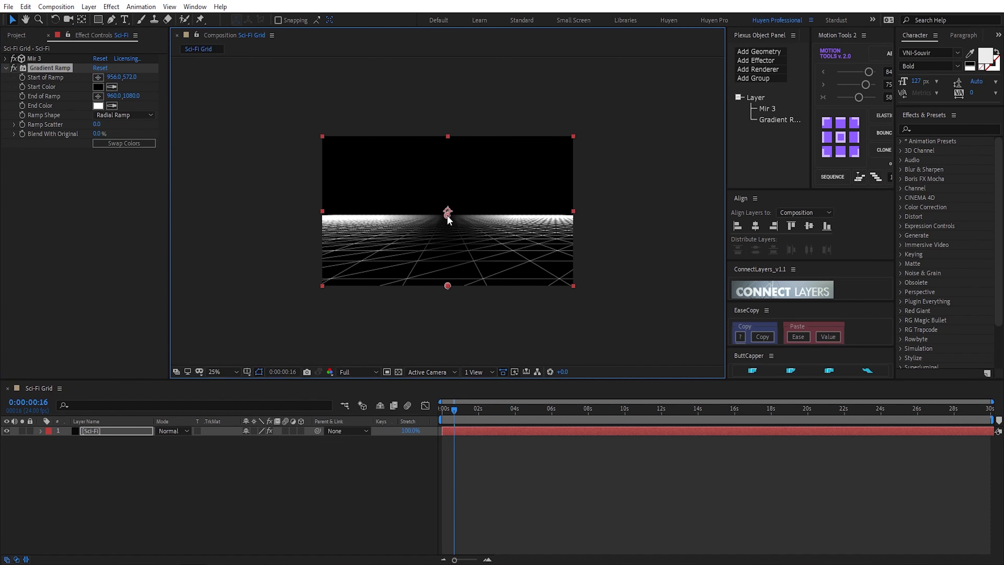
Set the ramp Start Color to yellow and End Color to pink FE026D.
{"action": "left_click", "coordinate": [98, 87]}
{"action": "left_click", "coordinate": [828, 188]}
{"action": "left_click_drag", "start_coordinate": [797, 92], "coordinate": [814, 73]}
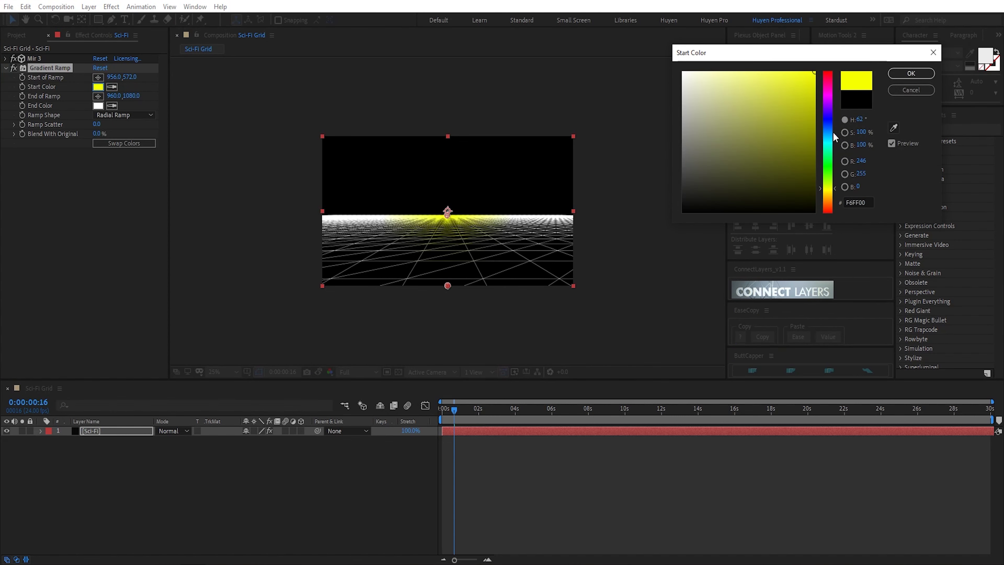
{"action": "left_click_drag", "start_coordinate": [828, 188], "coordinate": [828, 192]}
{"action": "left_click", "coordinate": [904, 77]}
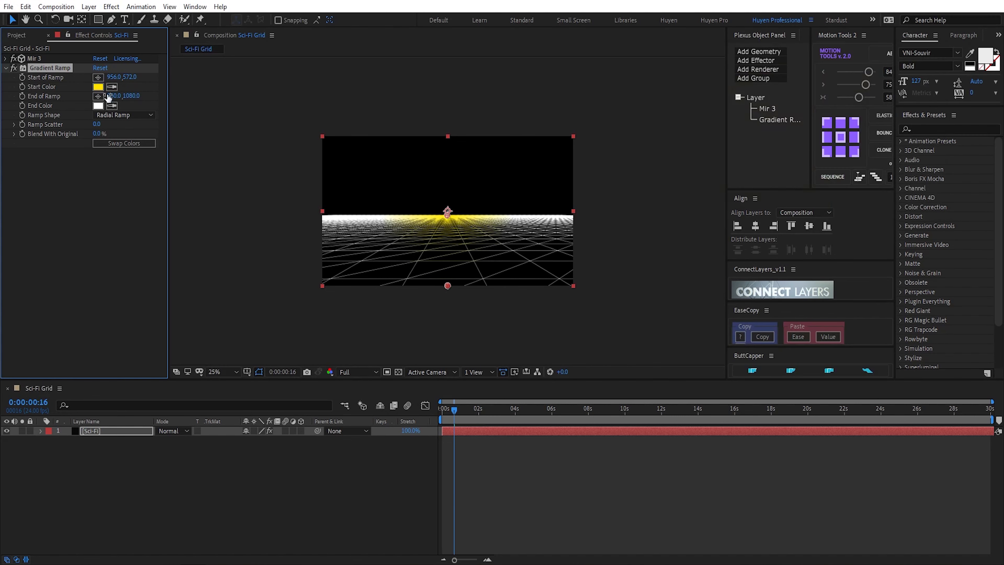
{"action": "left_click", "coordinate": [99, 106]}
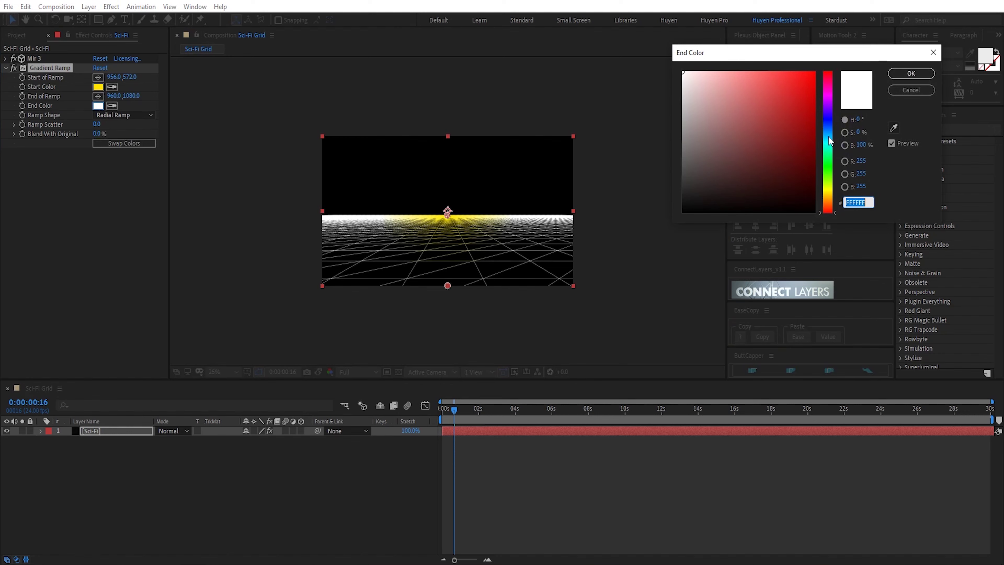
{"action": "mouse_move", "coordinate": [829, 99]}
{"action": "left_mouse_down"}
{"action": "mouse_move", "coordinate": [831, 85]}
{"action": "mouse_move", "coordinate": [811, 93]}
{"action": "mouse_move", "coordinate": [813, 72]}
{"action": "left_mouse_up"}
{"action": "left_click", "coordinate": [808, 109]}
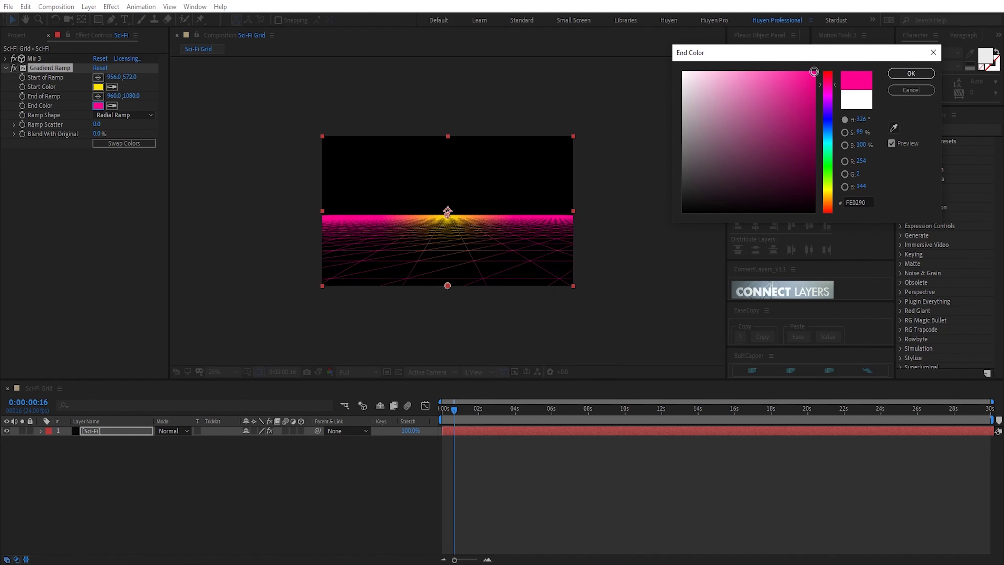
{"action": "left_click", "coordinate": [828, 83]}
{"action": "left_click", "coordinate": [911, 74]}
Drag the ramp end point below the frame and preview the coloured grid.
{"action": "left_click_drag", "start_coordinate": [447, 289], "coordinate": [461, 349]}
{"action": "left_click_drag", "start_coordinate": [459, 409], "coordinate": [432, 423]}
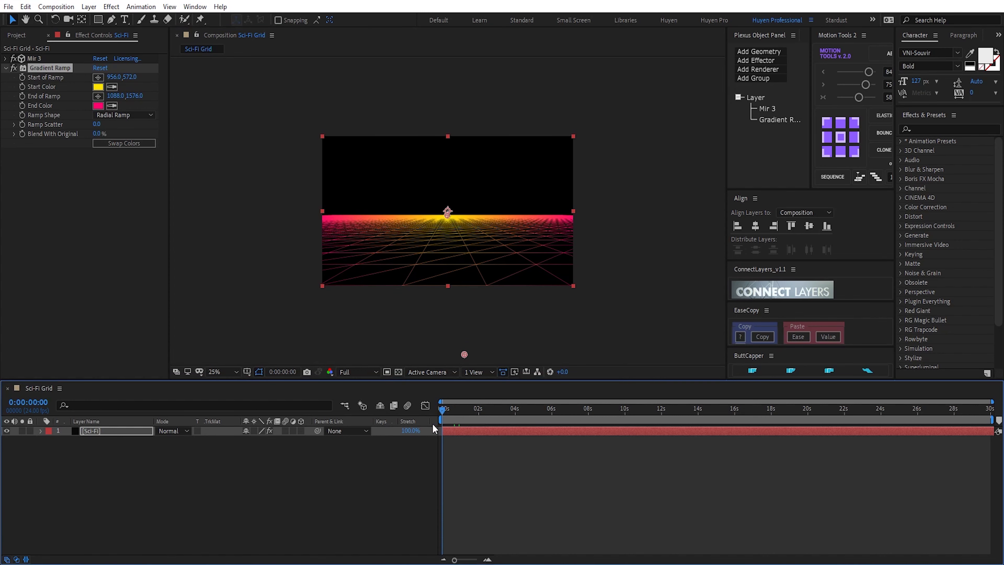
{"action": "key", "text": "space"}
{"action": "key", "text": "space"}
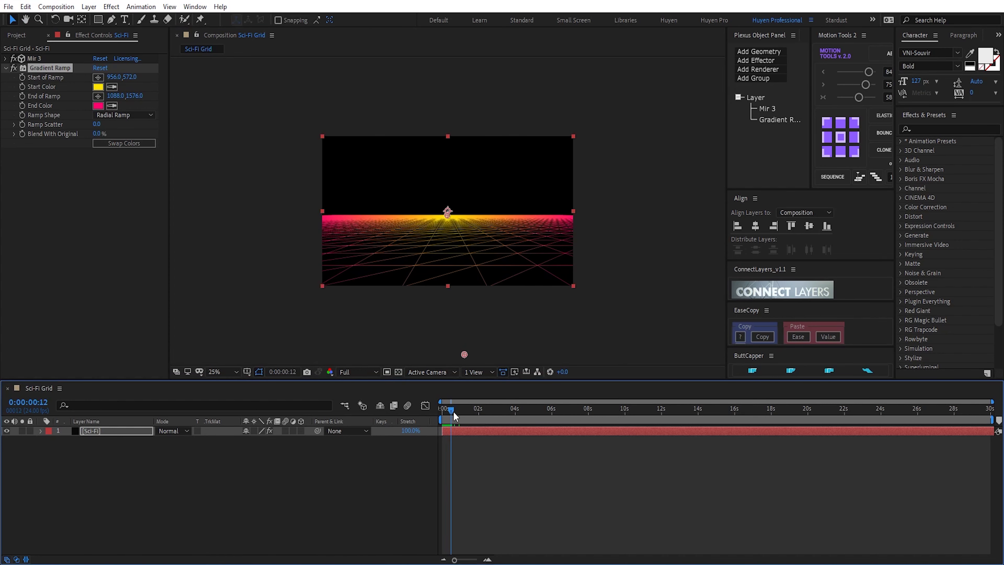
{"action": "left_click", "coordinate": [224, 372]}
Fit the view and apply the Glow effect to the Sci-Fi layer.
{"action": "left_click", "coordinate": [220, 174]}
{"action": "left_click", "coordinate": [124, 433]}
{"action": "key", "text": "ctrl+space"}
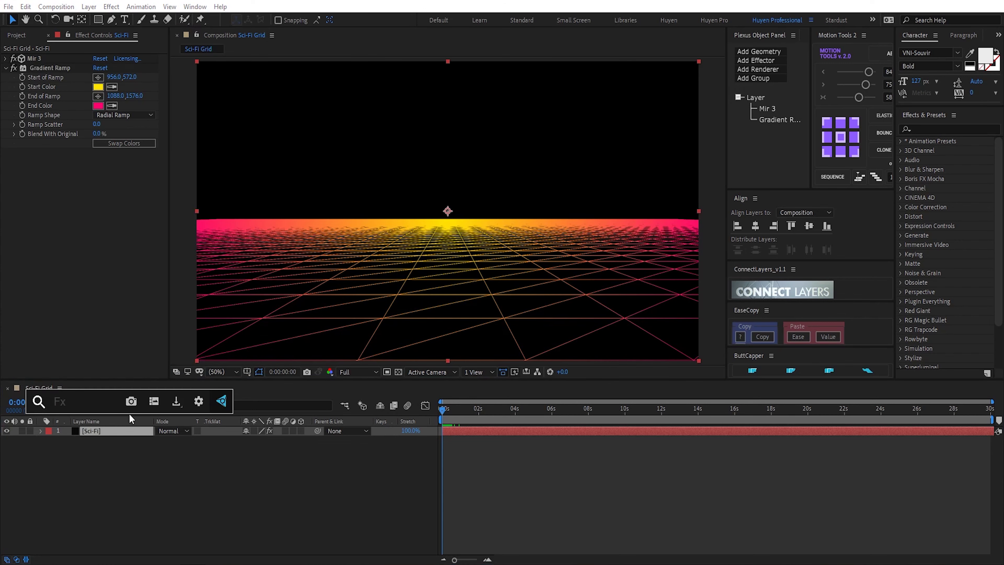
{"action": "type", "text": "glow"}
{"action": "key", "text": "Return"}
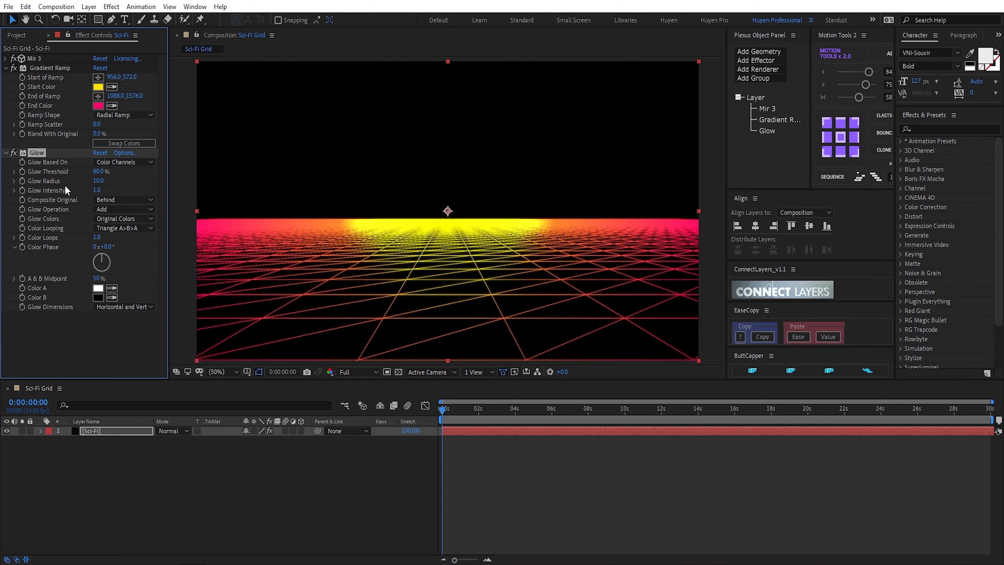
Set Glow Radius to 177 and Composite Original to On Top.
{"action": "mouse_move", "coordinate": [95, 182]}
{"action": "left_mouse_down"}
{"action": "mouse_move", "coordinate": [183, 183]}
{"action": "mouse_move", "coordinate": [108, 171]}
{"action": "left_mouse_up"}
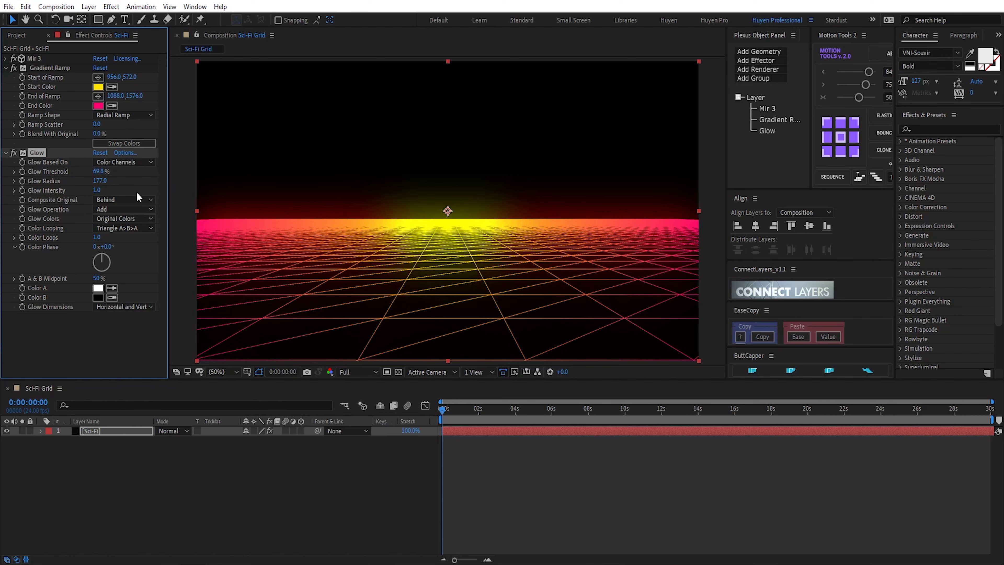
{"action": "left_click", "coordinate": [134, 200]}
{"action": "left_click", "coordinate": [116, 212]}
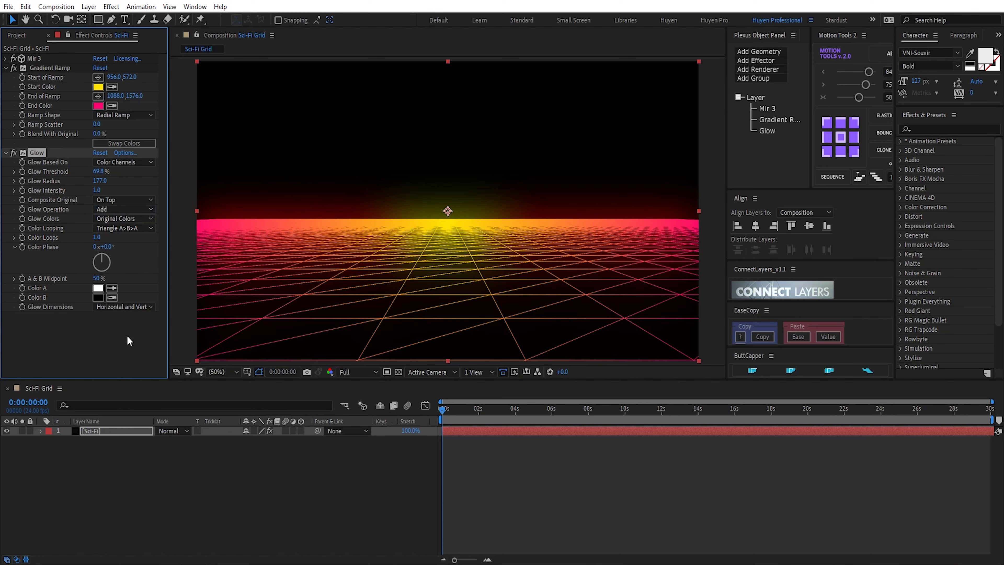
{"action": "left_click", "coordinate": [5, 153]}
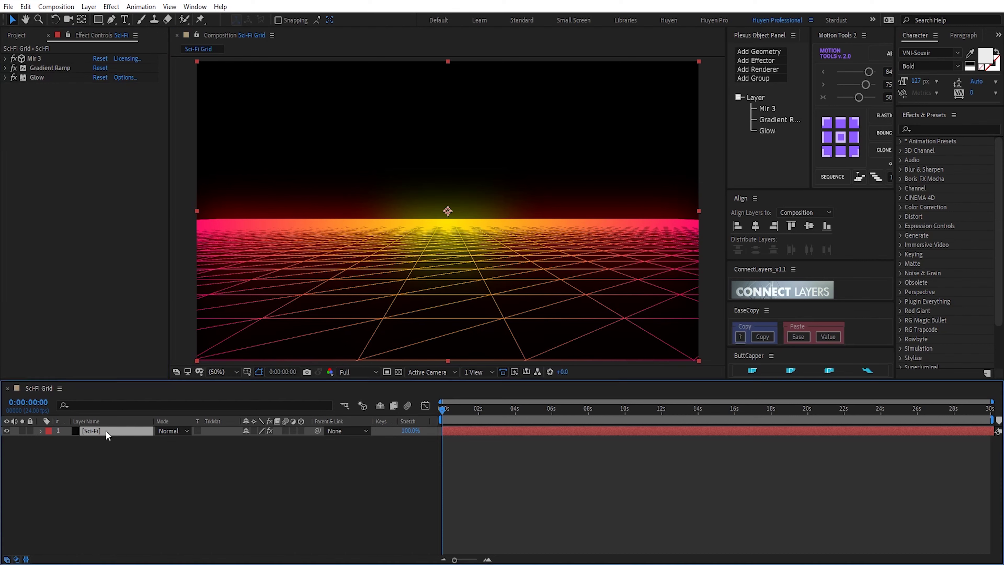
Apply Mirror with a -90° Reflection Angle and preview the mirrored grid.
{"action": "key", "text": "ctrl+space"}
{"action": "type", "text": "Mi"}
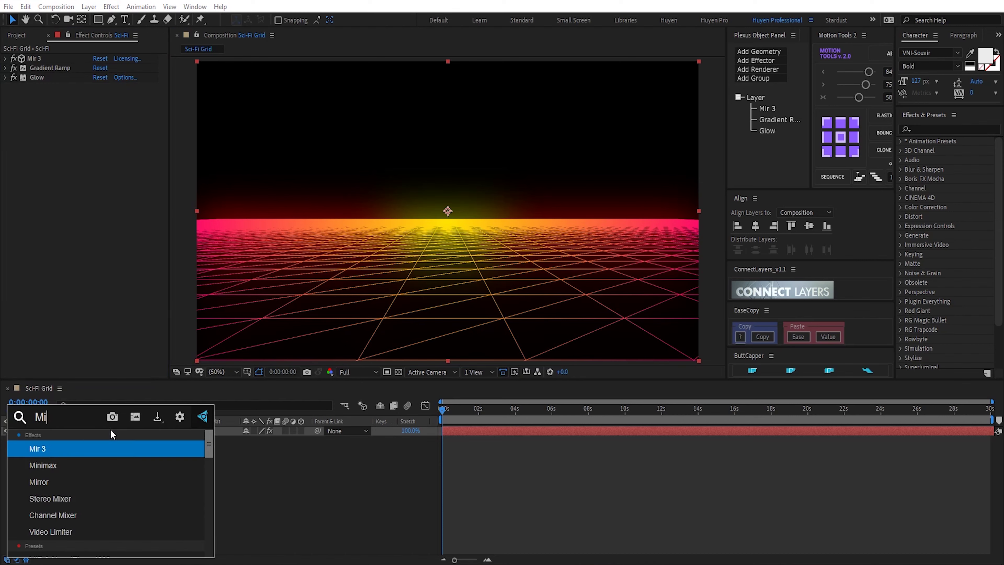
{"action": "key", "text": "Down"}
{"action": "key", "text": "Down"}
{"action": "key", "text": "Return"}
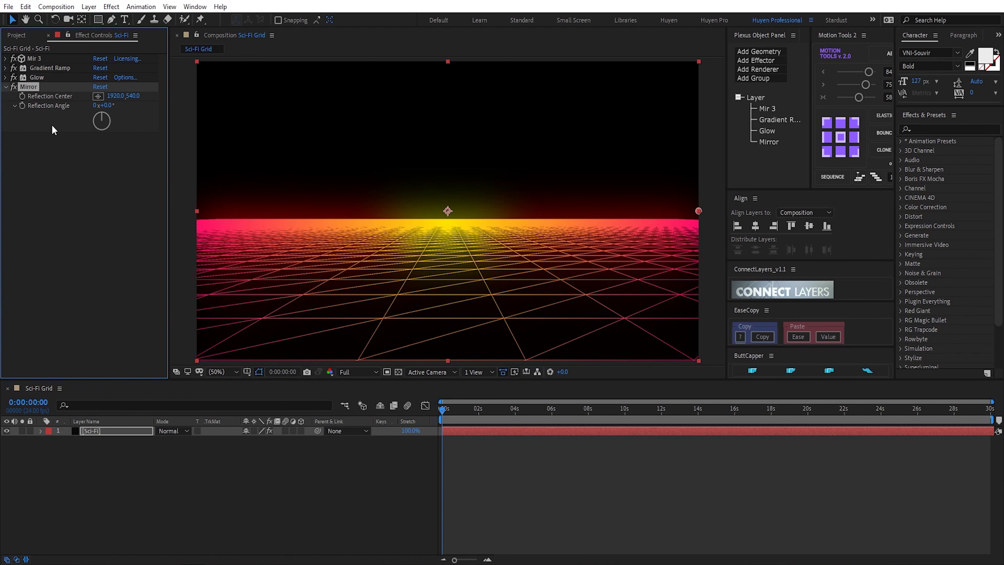
{"action": "type", "text": "-90"}
{"action": "key", "text": "Return"}
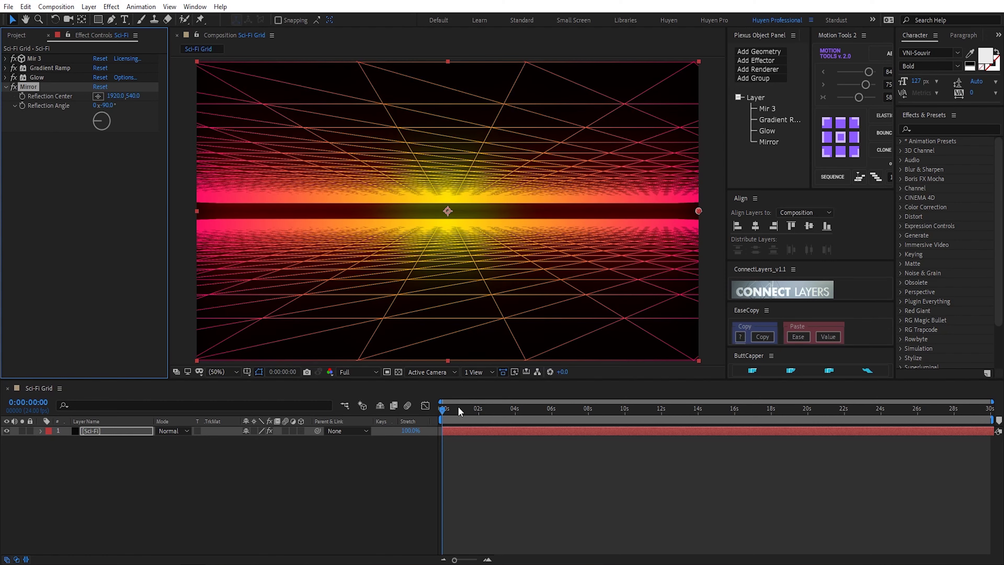
{"action": "key", "text": "space"}
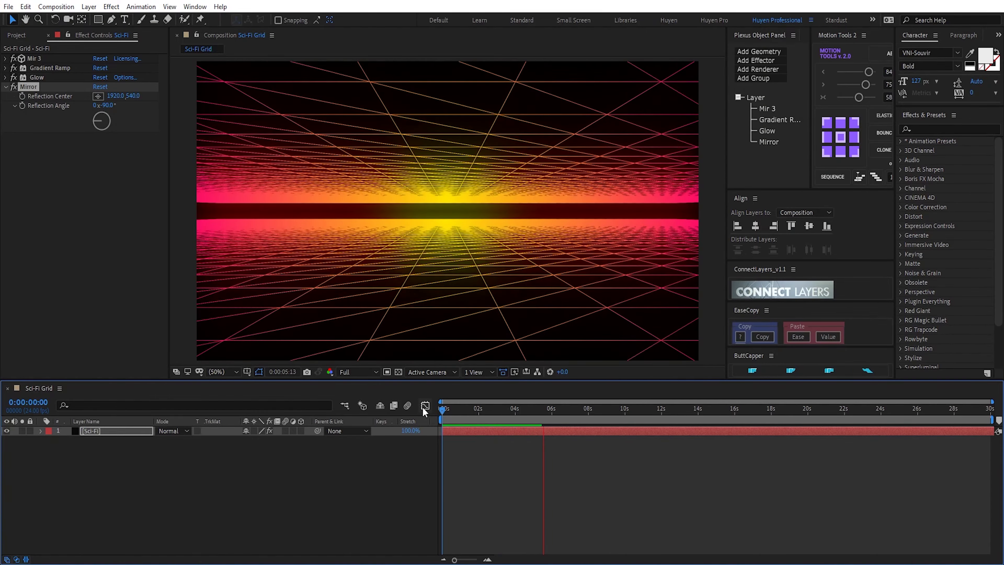
{"action": "key", "text": "comma"}
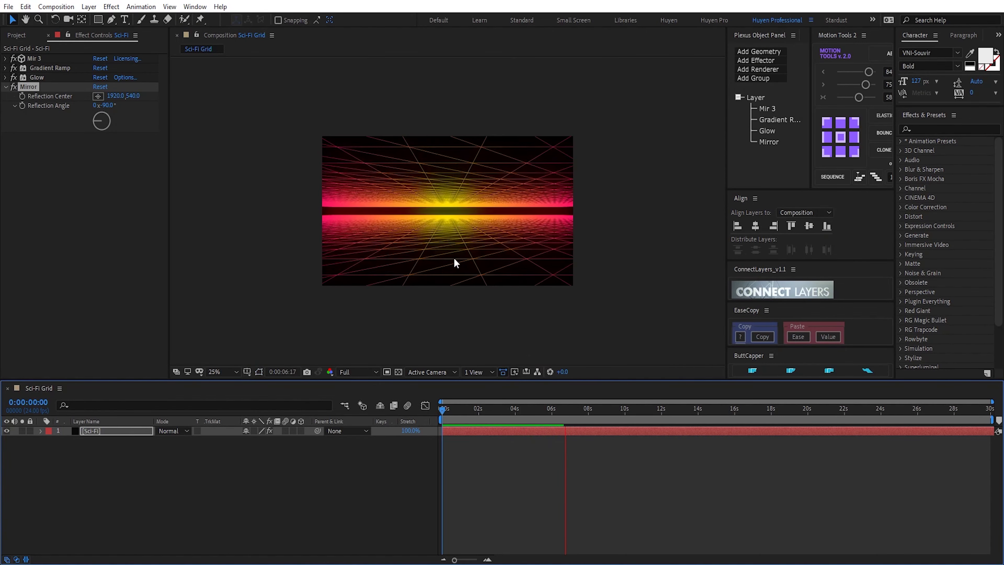
{"action": "key", "text": "period"}
{"action": "key", "text": "space"}
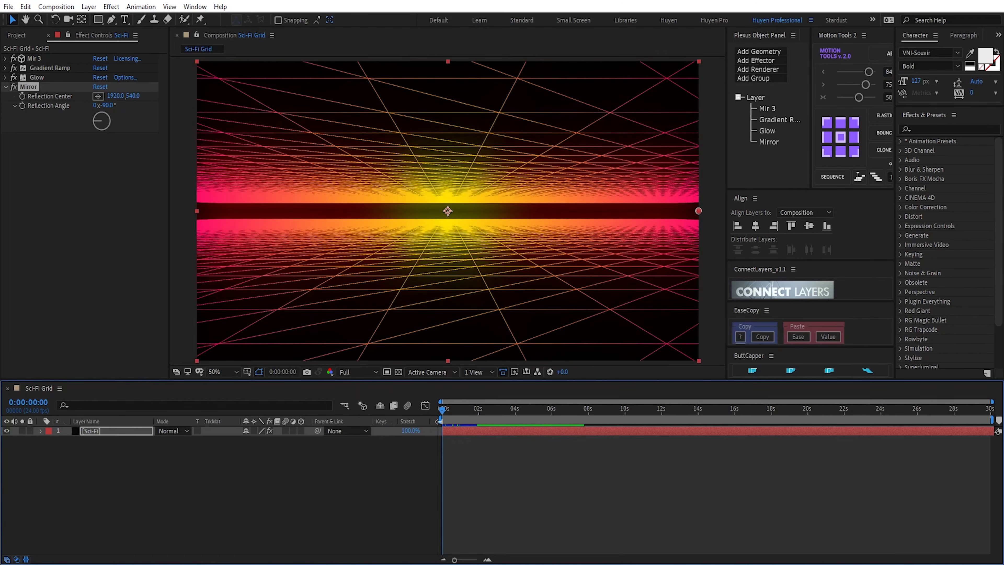
{"action": "key", "text": "space"}
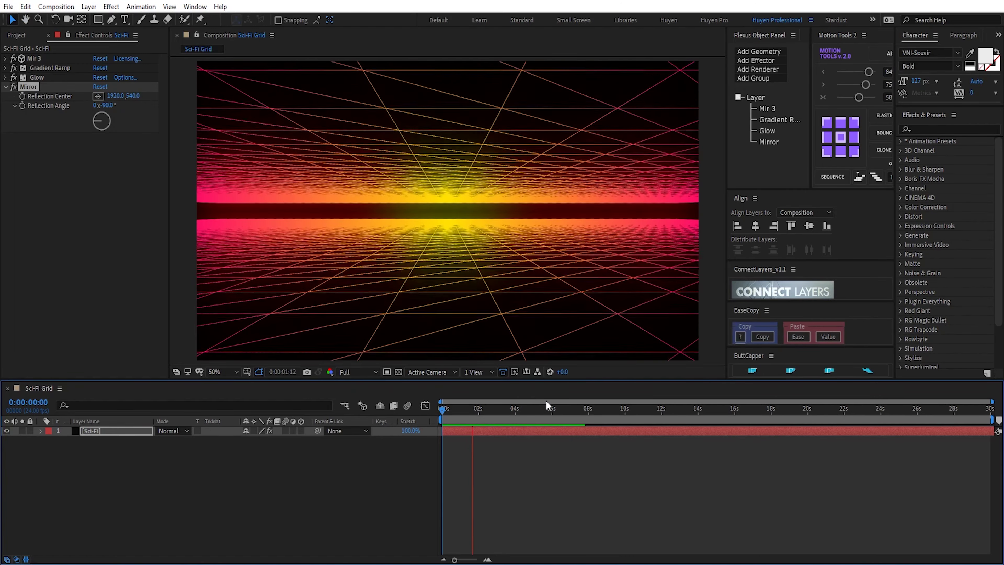